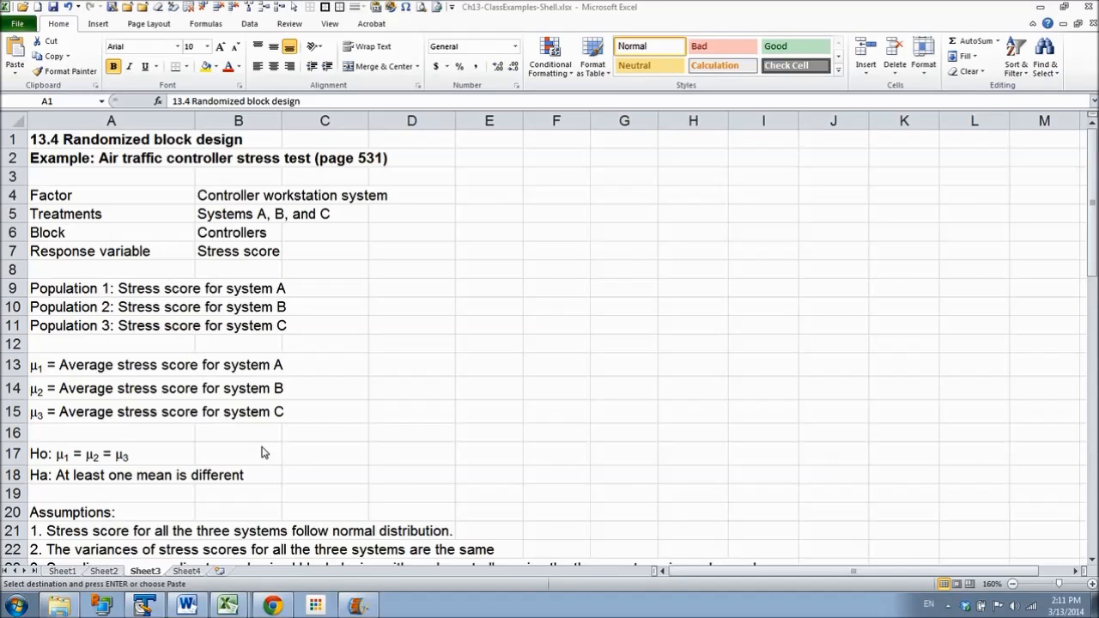
- Review the air traffic controller stress test's factor, treatments, populations, hypotheses and assumptions down to row 25
left_click(53, 198)
left_click(53, 198)
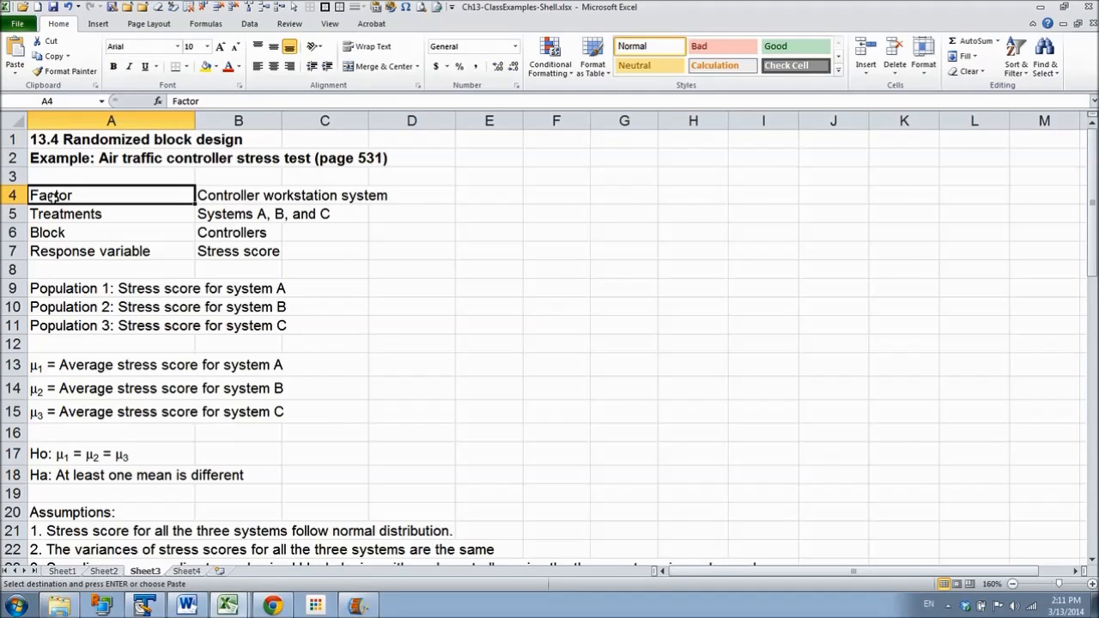
key("Down")
key("Down")
key("Down")
key("Down")
key("Down")
key("Down")
key("Down")
key("Down")
key("Down")
key("Down")
key("Down")
key("Down")
key("Down")
key("Down")
key("Down")
key("Down")
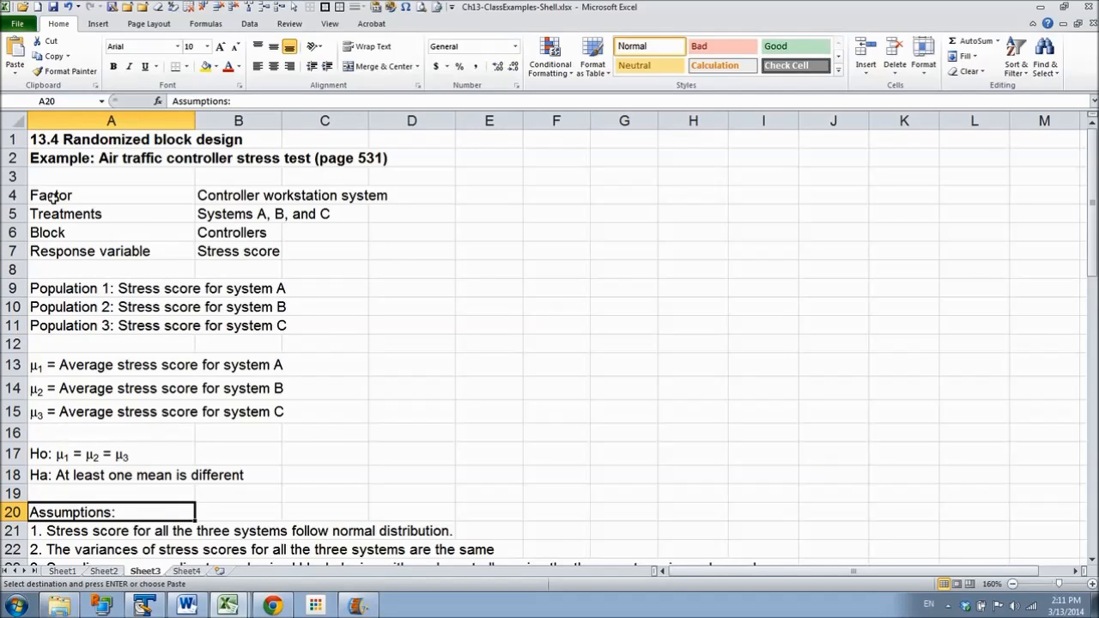
key("Down")
key("Down")
key("Down")
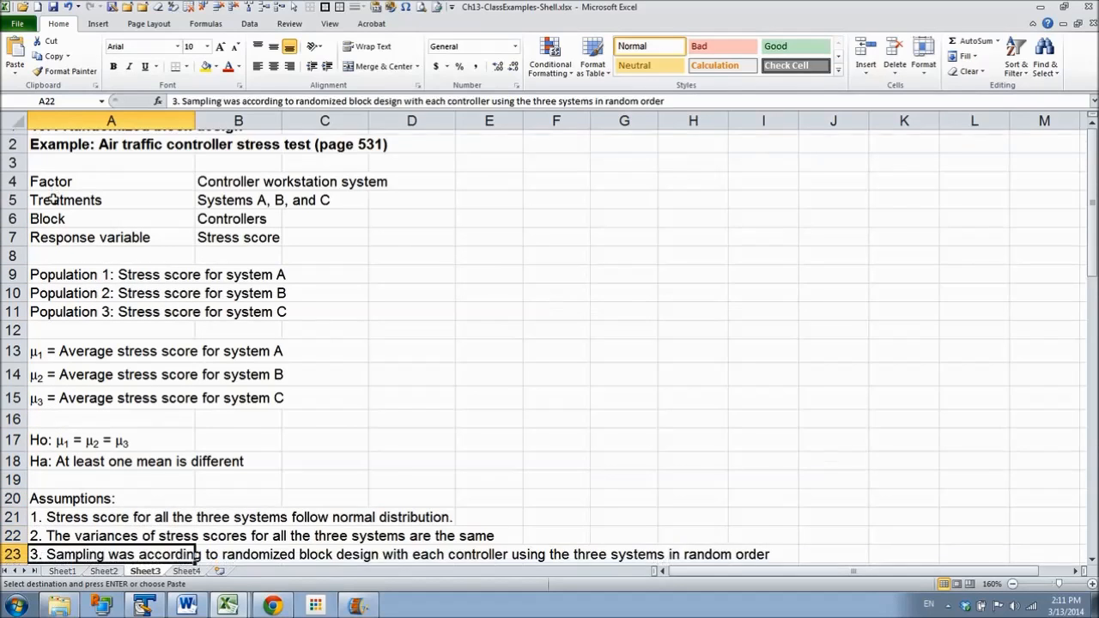
key("Down")
key("Down")
key("Up")
key("Up")
key("Up")
key("Up")
key("Up")
key("Up")
key("Up")
key("Up")
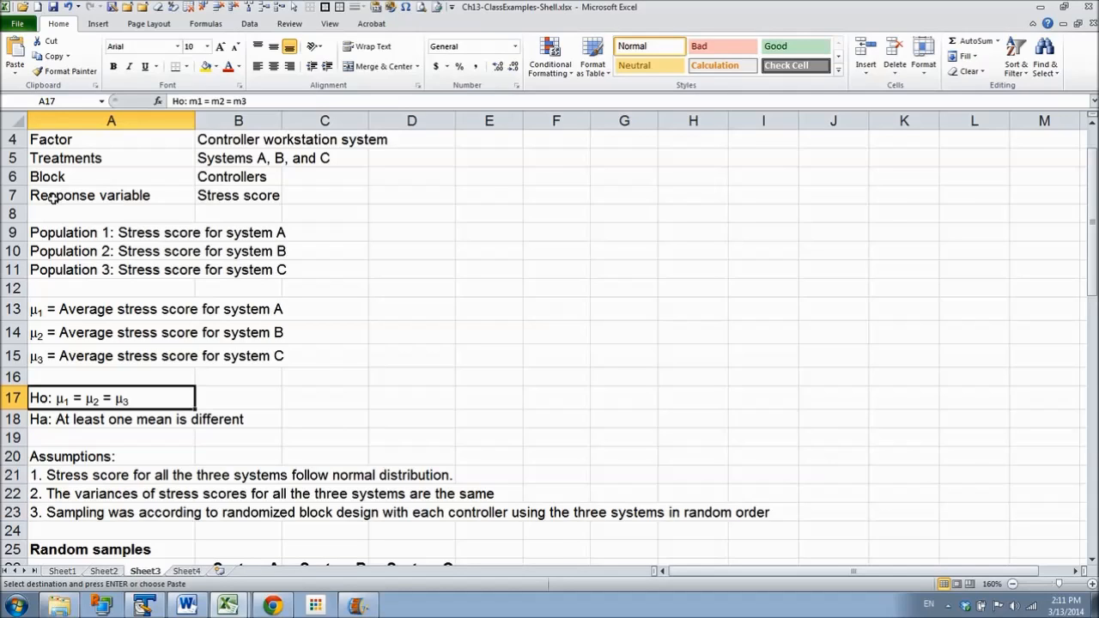
- Examine the random samples table of stress scores by controller and system, and the blank summary rows beneath it
key("Down")
key("Down")
key("Down")
key("Down")
key("Down")
key("Down")
key("Down")
key("Down")
key("Down")
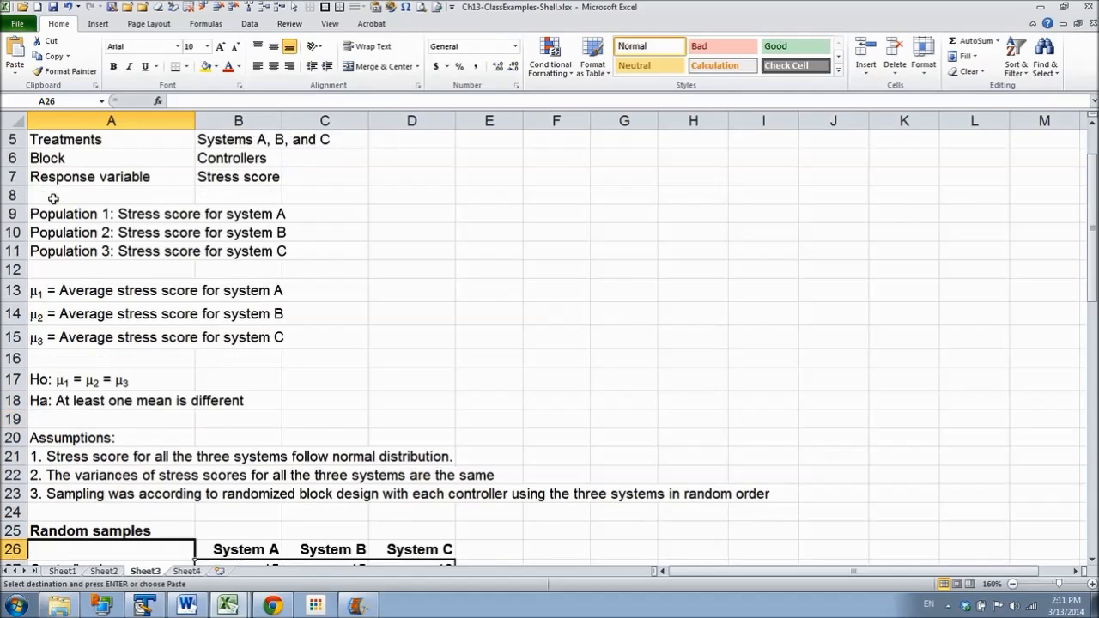
key("Down")
key("Down")
key("Down")
key("Down")
key("Down")
key("Down")
key("Down")
key("Down")
key("Down")
key("Down")
key("Down")
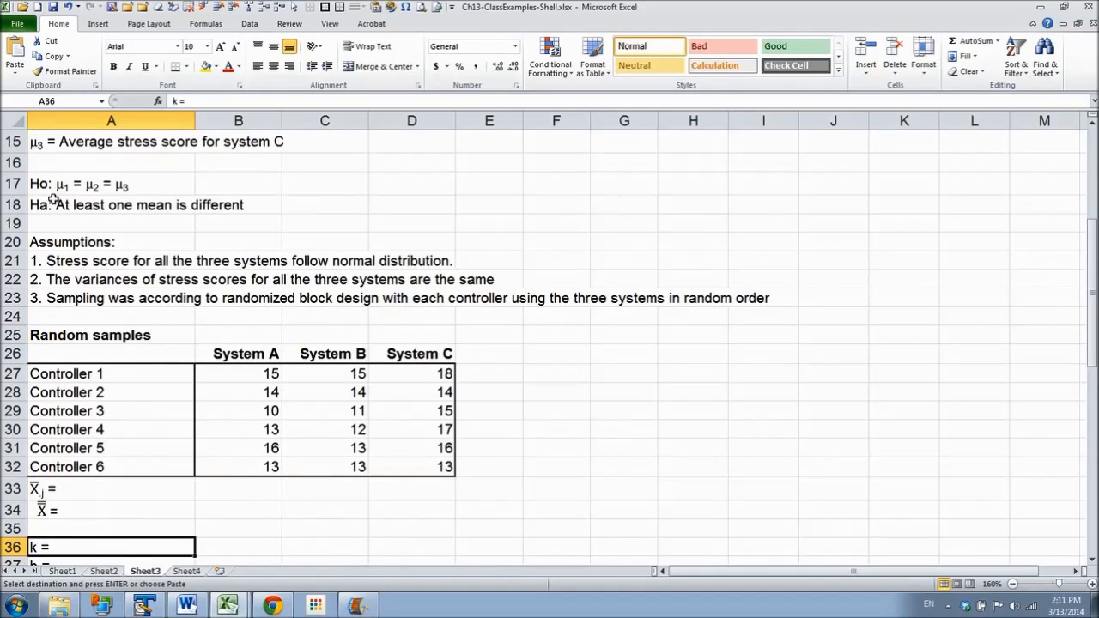
key("Down")
key("Down")
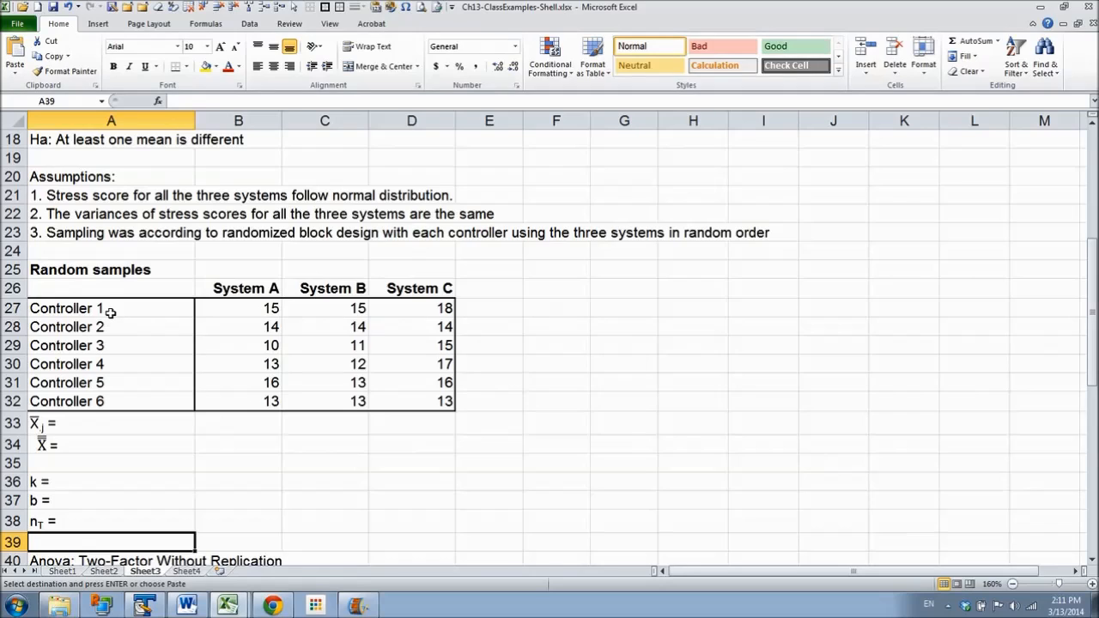
left_click(266, 309)
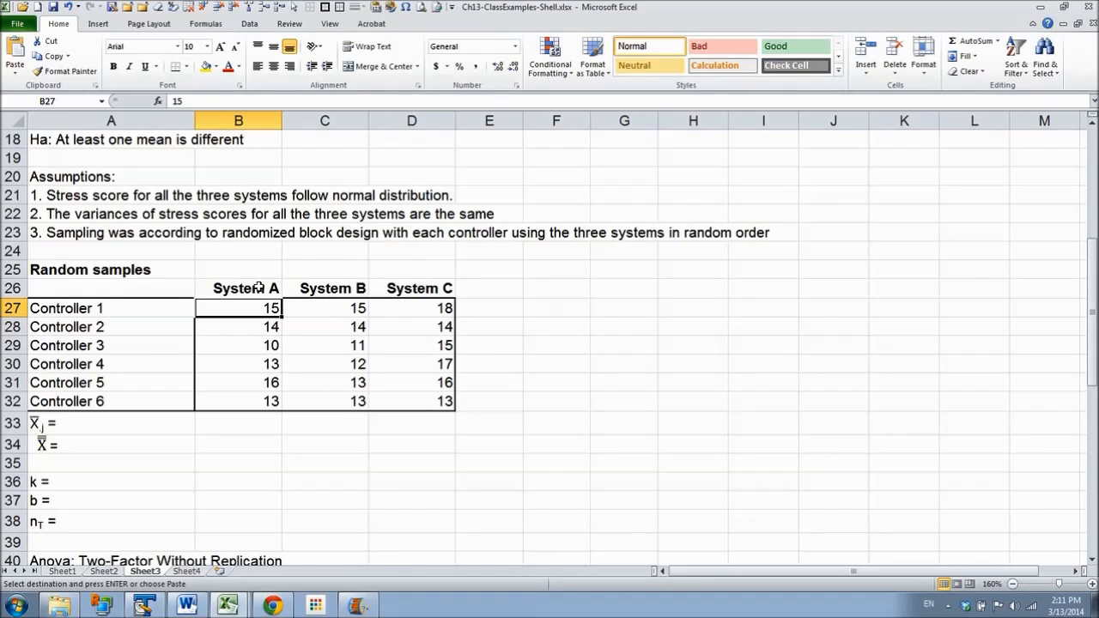
- Calculate the System A sample mean in B33 with =AVERAGE(B27:B32)
left_click(235, 424)
type("=aver")
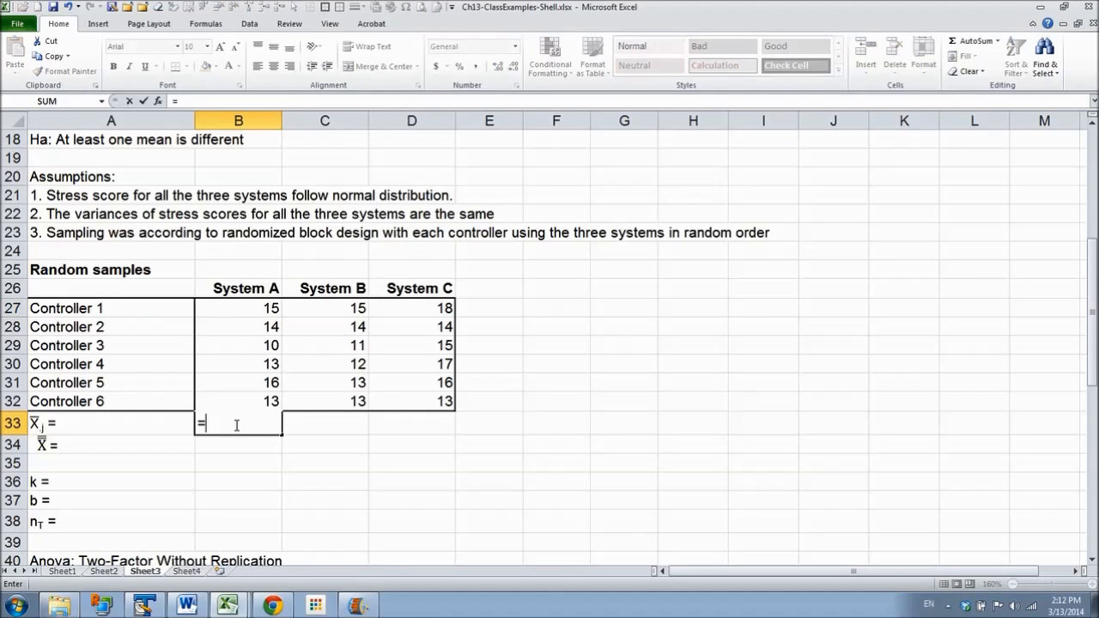
key("Tab")
key("Up")
key("shift+Up")
key("shift+Up")
key("shift+Up")
key("shift+Up")
key("shift+Up")
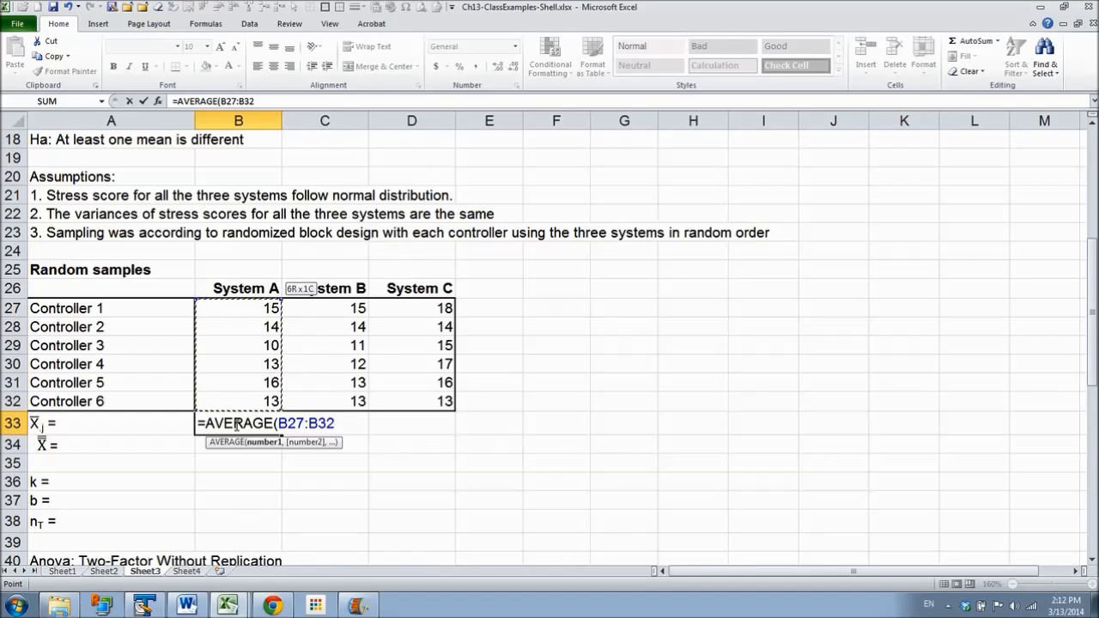
type(")")
key("Return")
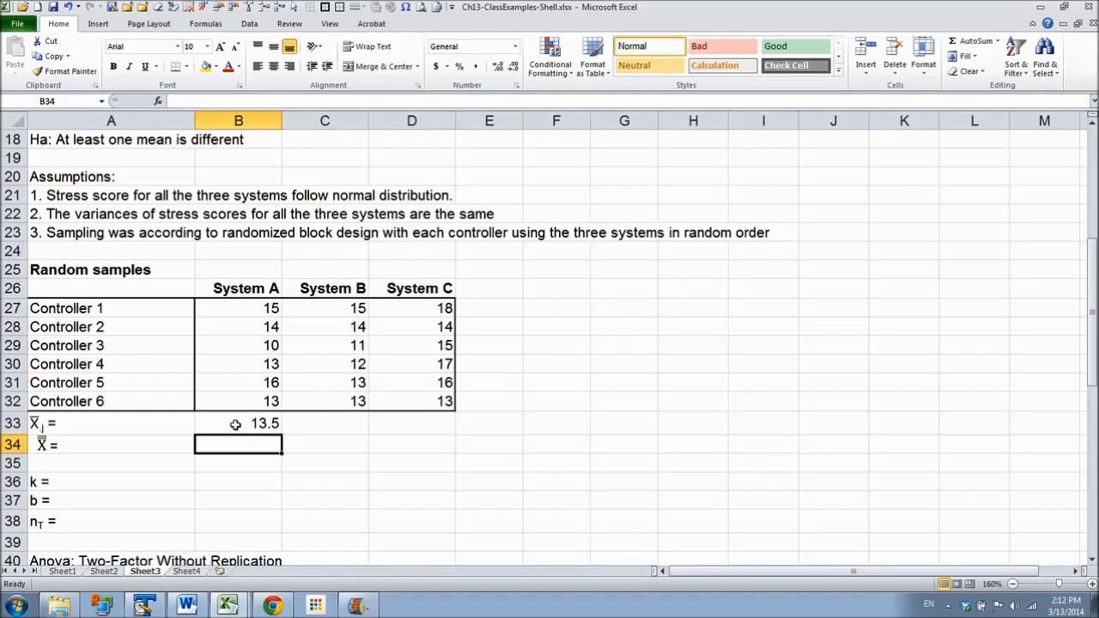
- Copy the System A mean formula from B33 to C33:D33 for Systems B and C
left_click(235, 425)
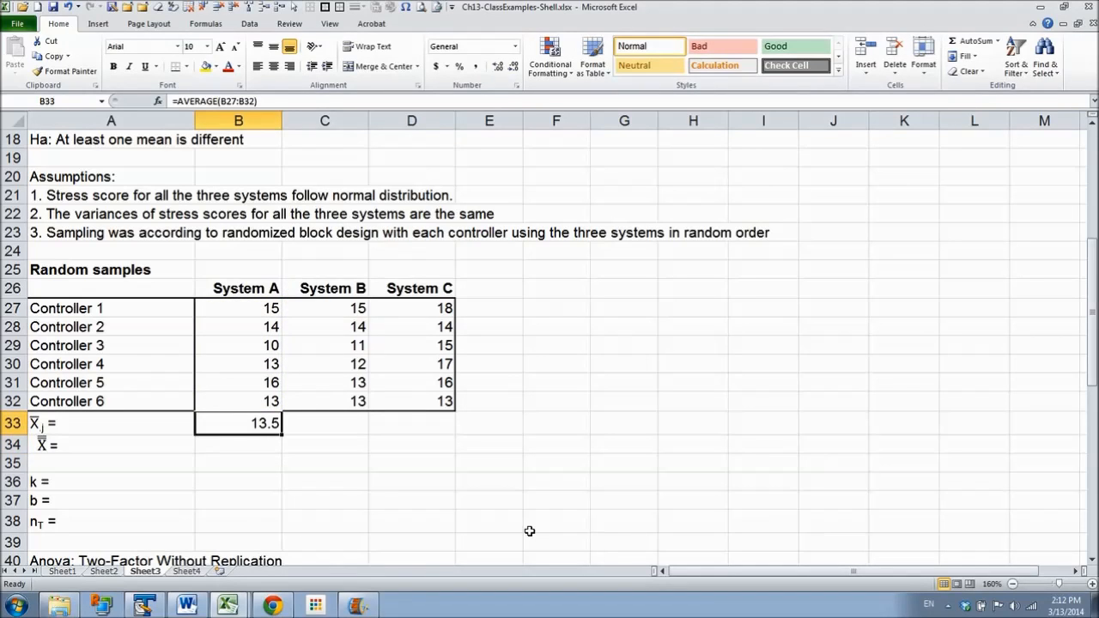
key("ctrl+c")
key("Right")
key("shift+Right")
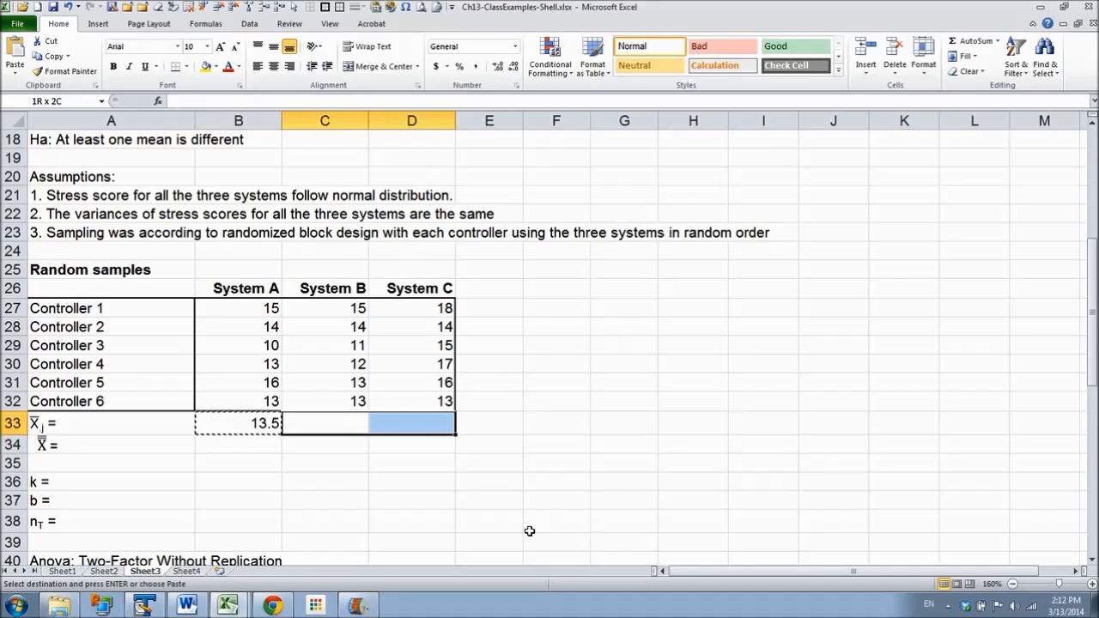
key("Return")
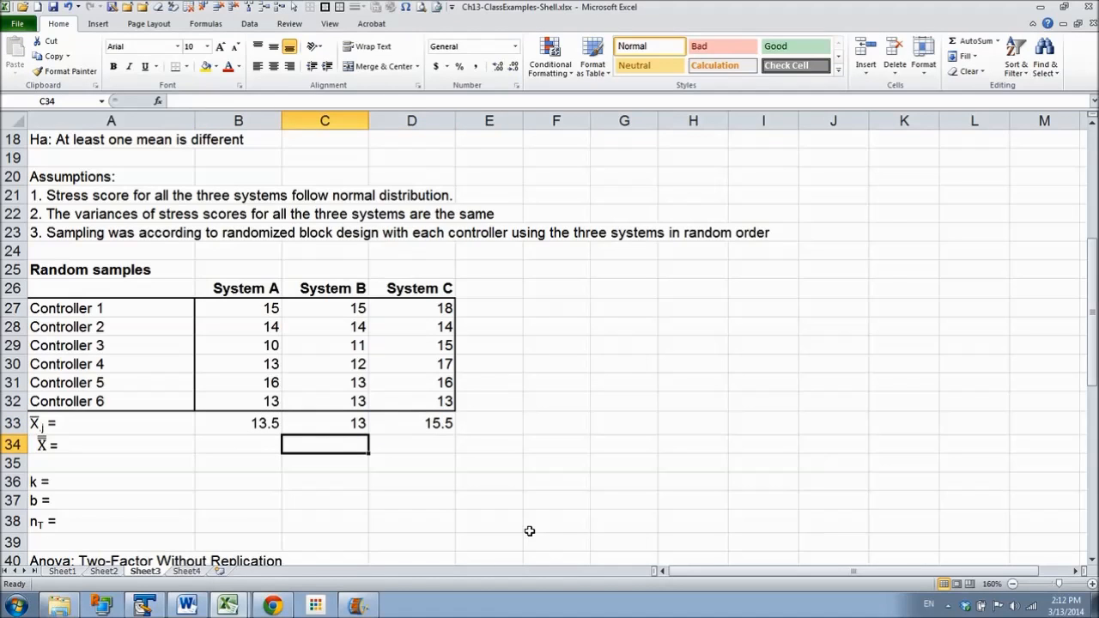
- Calculate the overall mean of all stress scores in B34 with =AVERAGE(B27:D32)
key("Left")
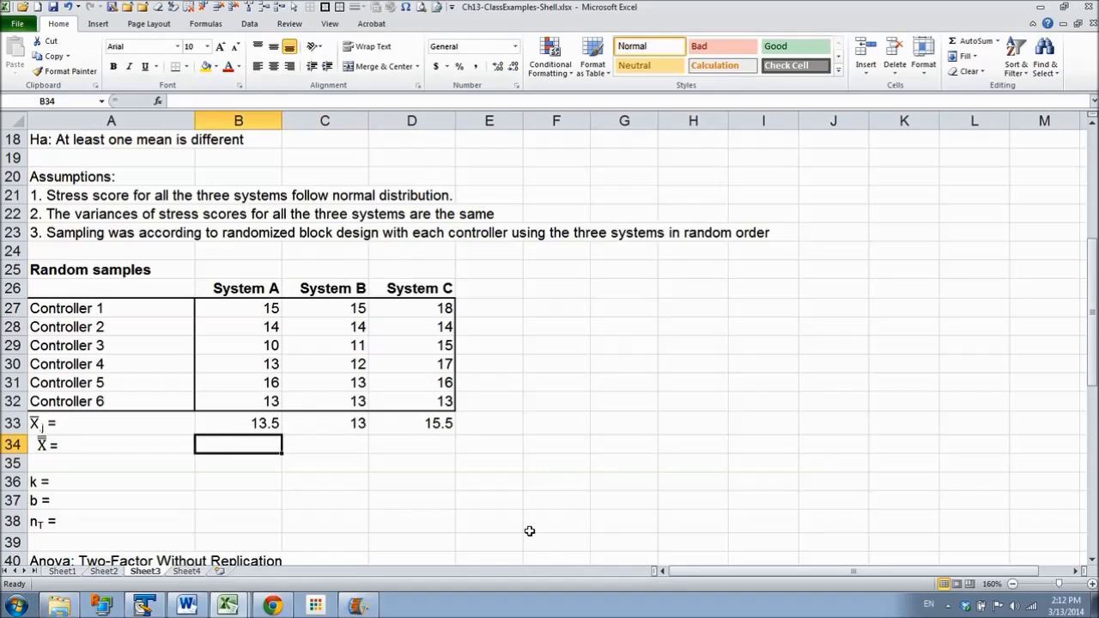
type("=aver")
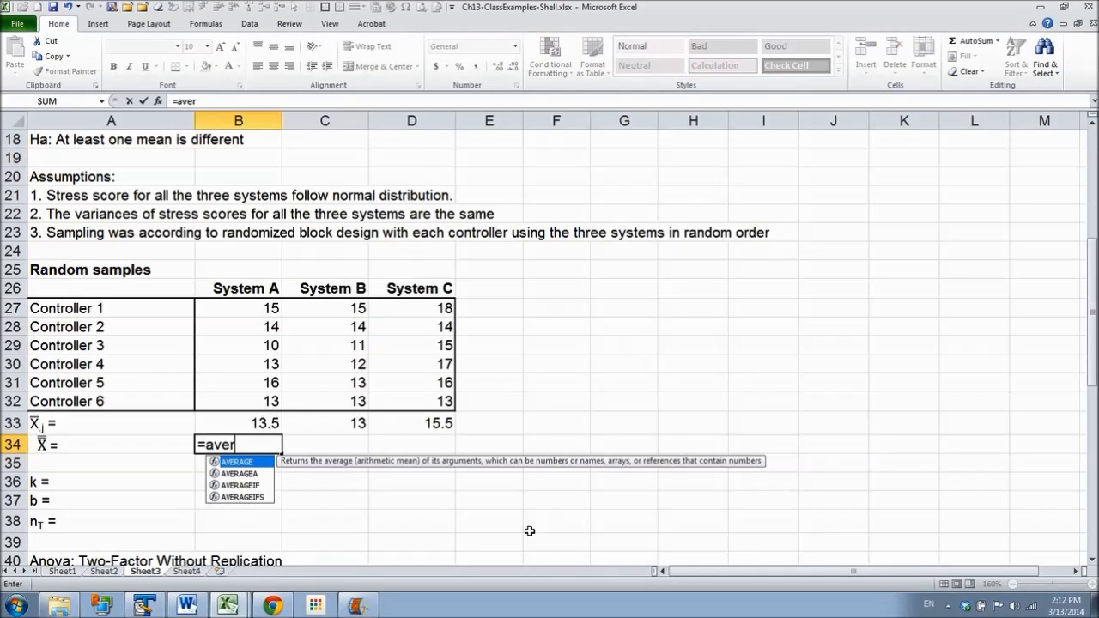
key("Tab")
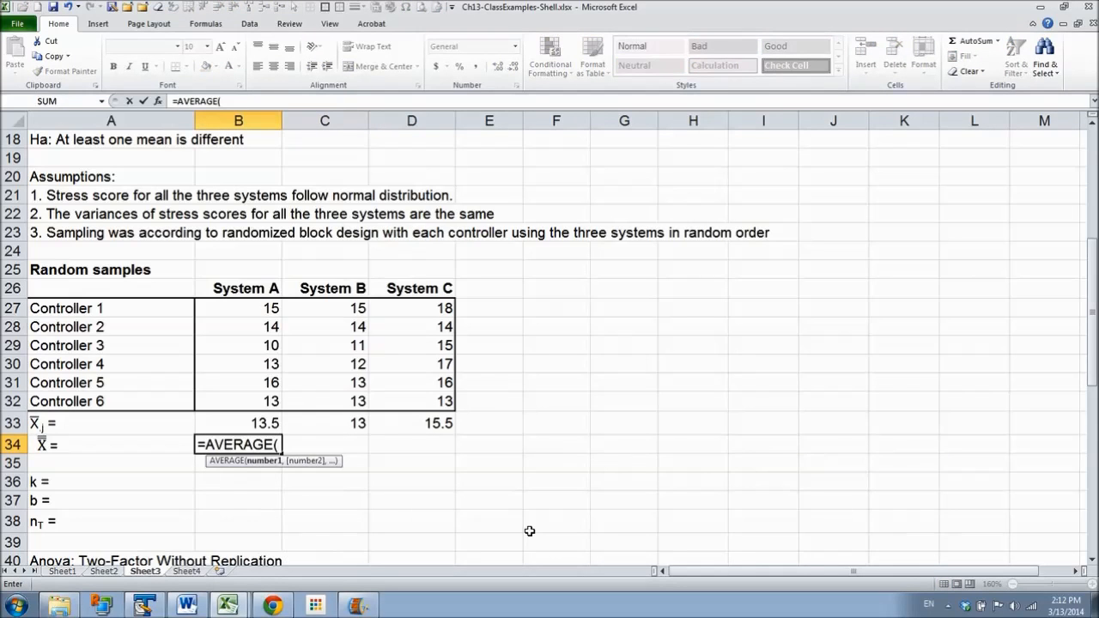
key("Up")
key("Up")
key("shift+Up")
key("shift+Up")
key("shift+Up")
key("shift+Up")
key("shift+Up")
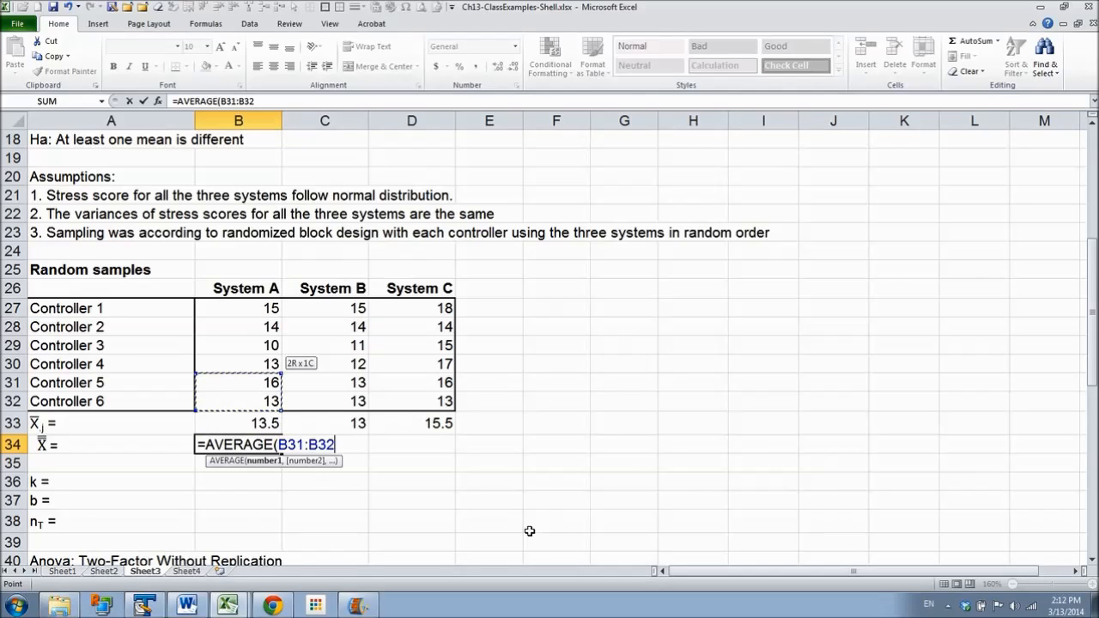
key("shift+Right")
key("shift+Right")
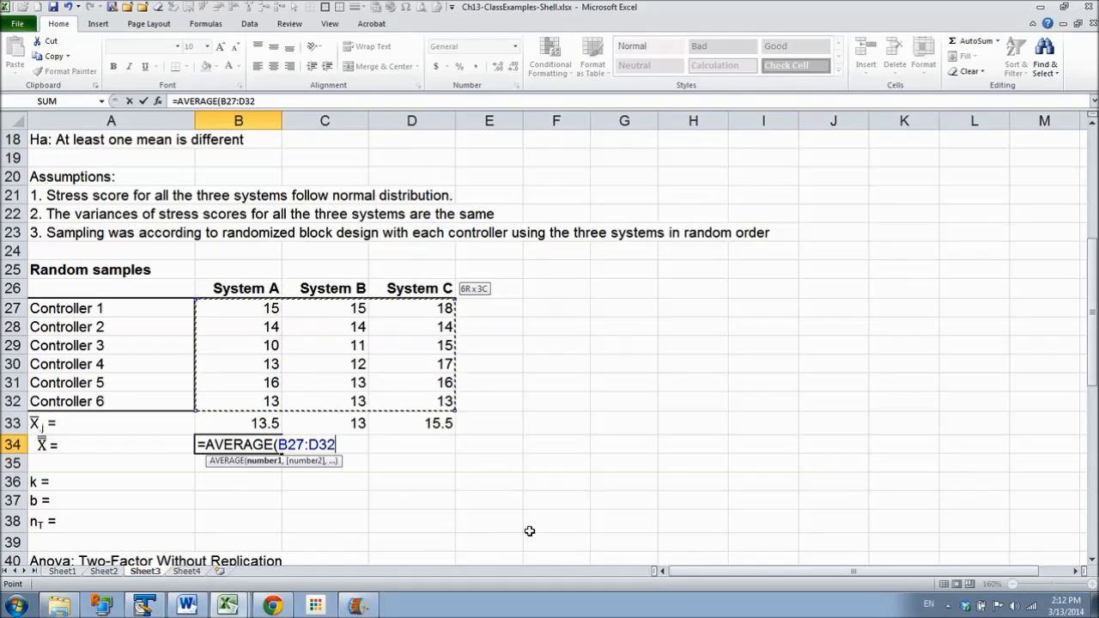
type(")")
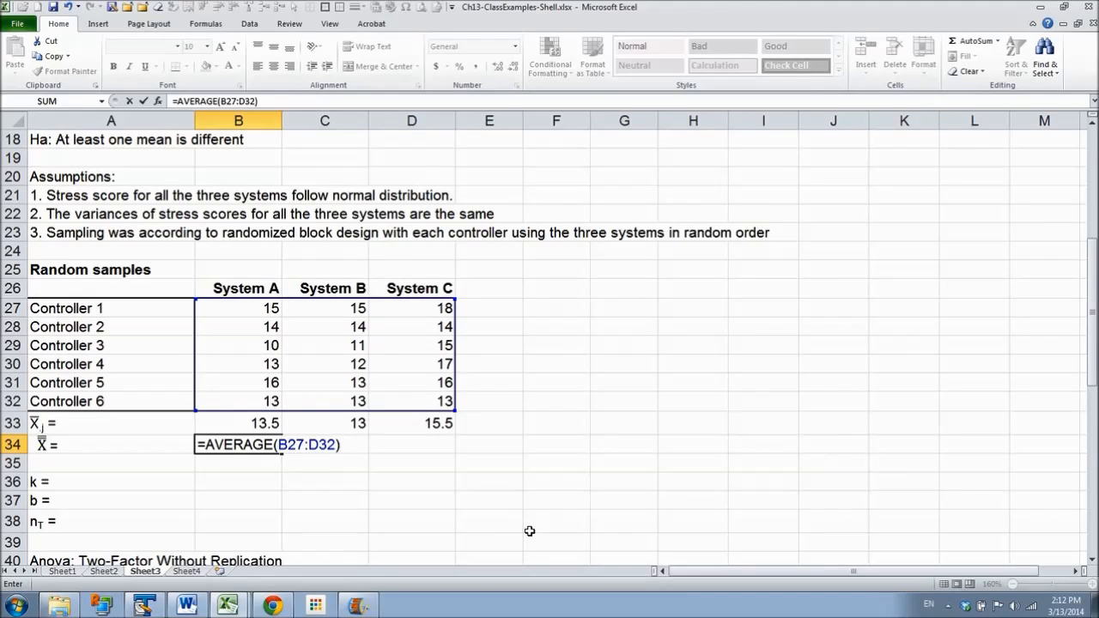
key("Return")
- Calculate the number of treatments k in B36 by counting the system headings with =COUNTA(B26:D26)
key("Down")
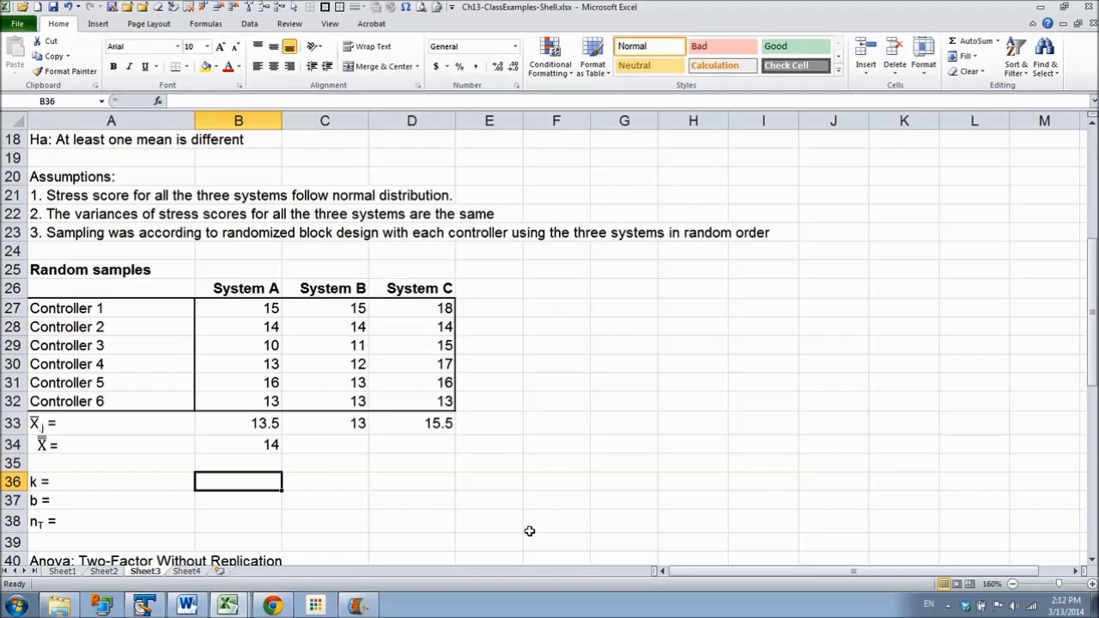
type("=count")
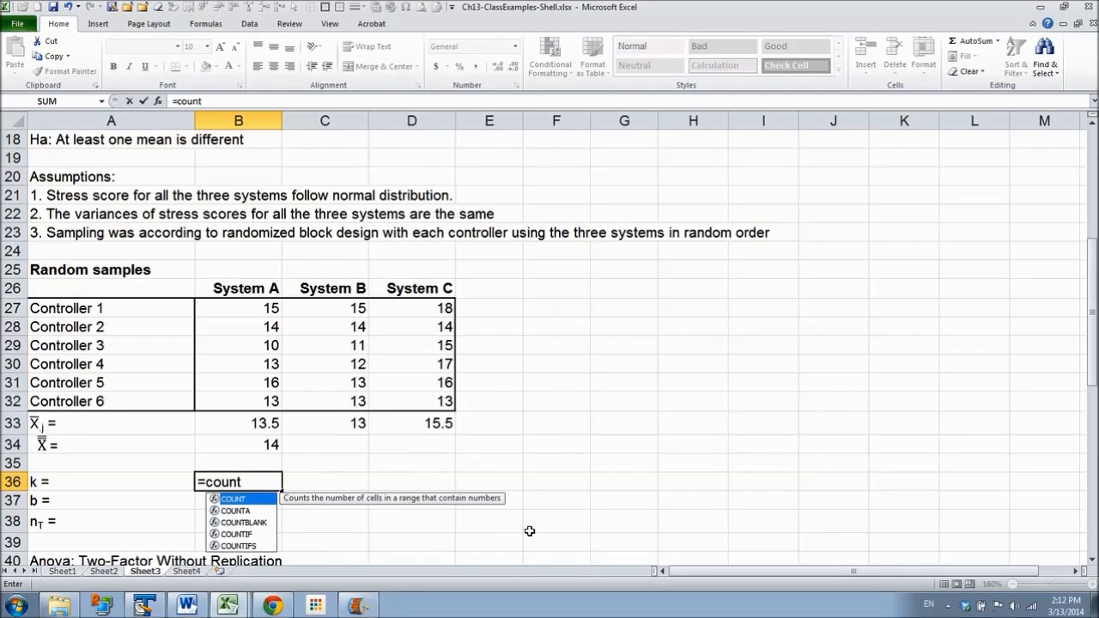
key("Down")
key("Tab")
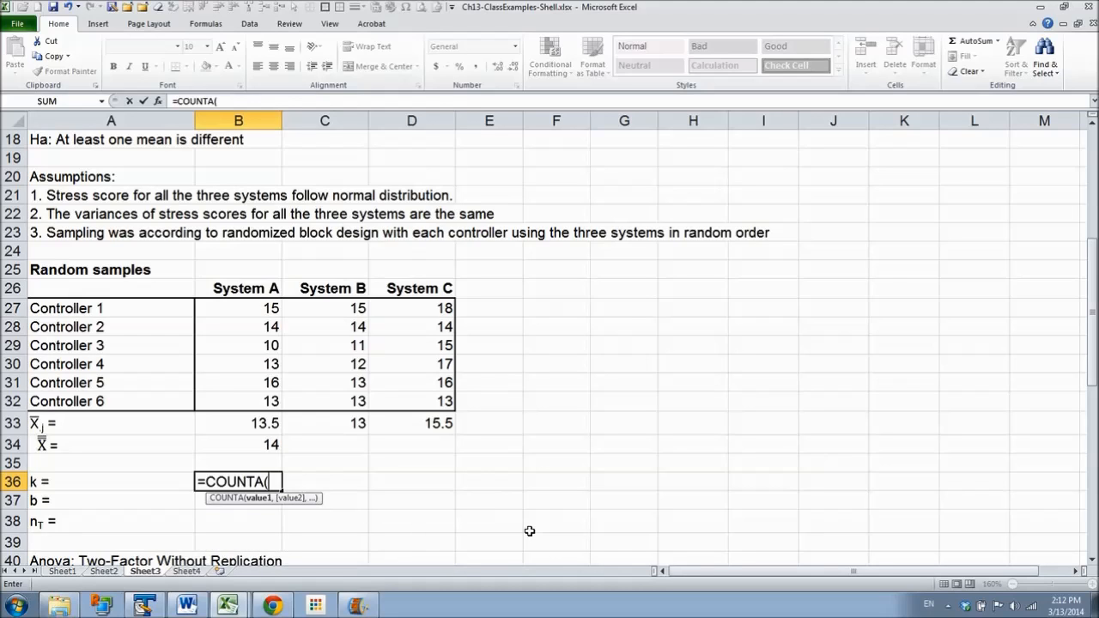
key("Up")
key("Up")
key("Up")
key("Up")
key("Up")
key("Up")
key("Up")
key("Up")
key("Up")
key("Up")
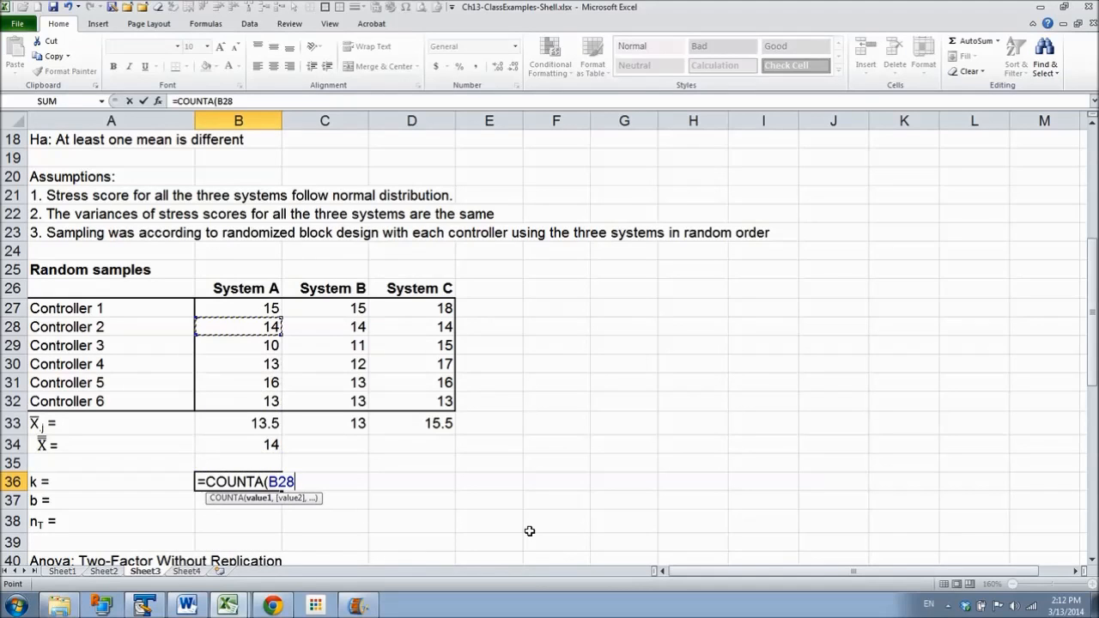
key("shift+Right")
key("shift+Right")
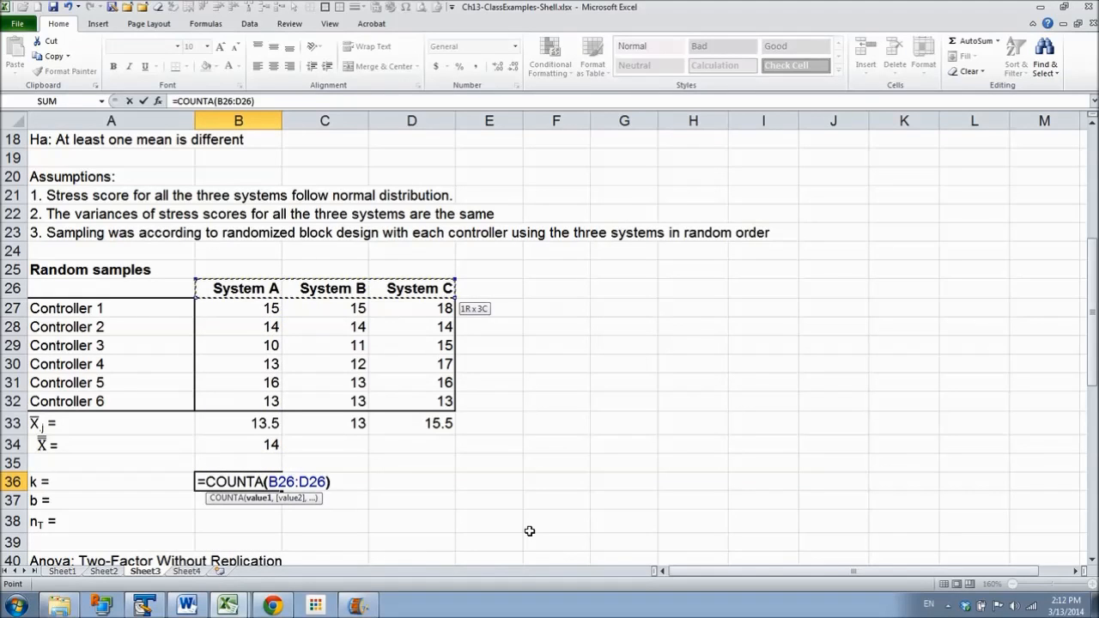
type(")")
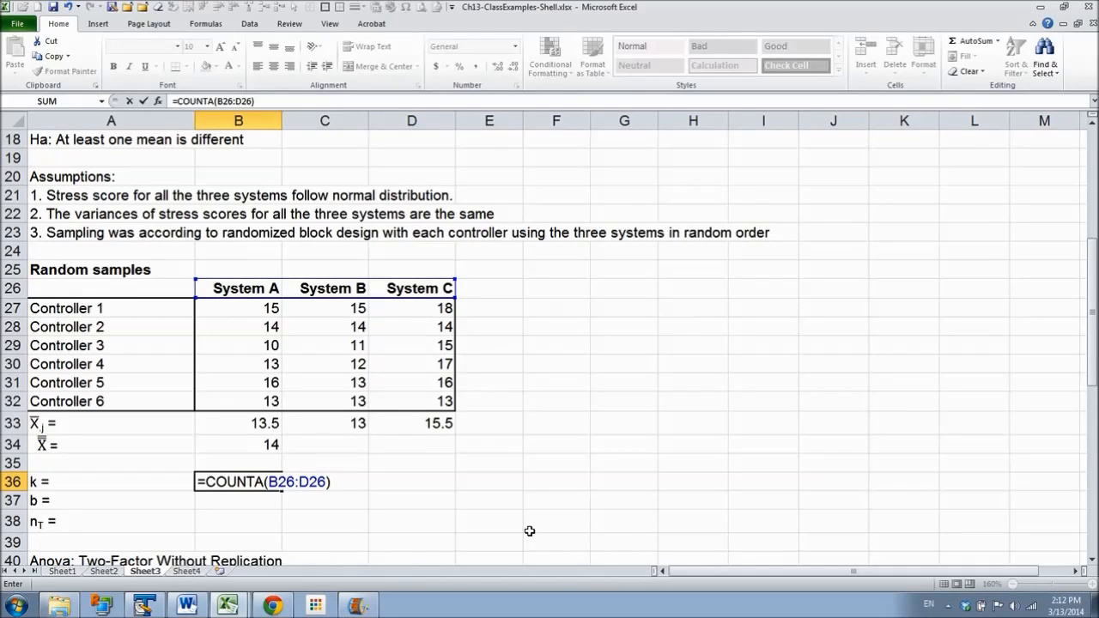
key("Return")
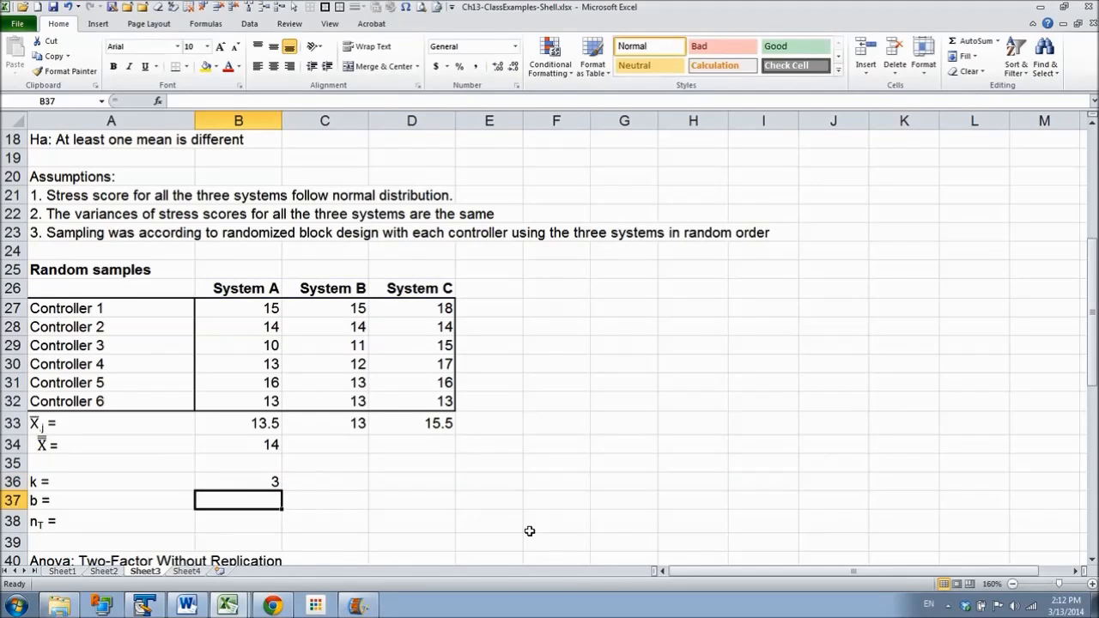
- Calculate the number of blocks b in B37 by counting the controller labels with =COUNTA(A27:A32)
type("=count")
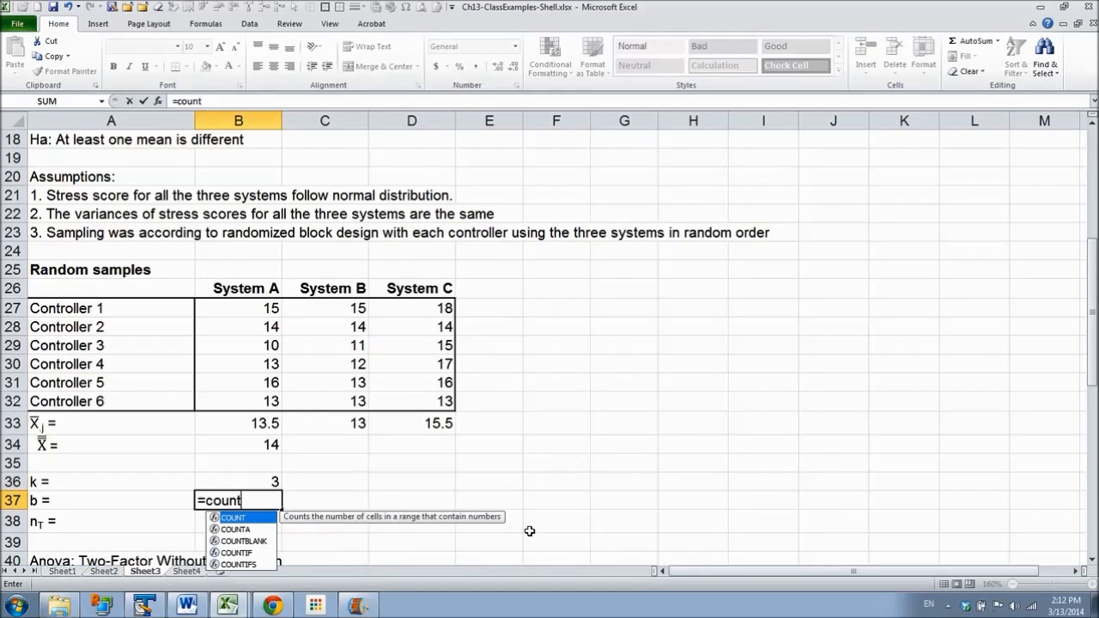
type("a")
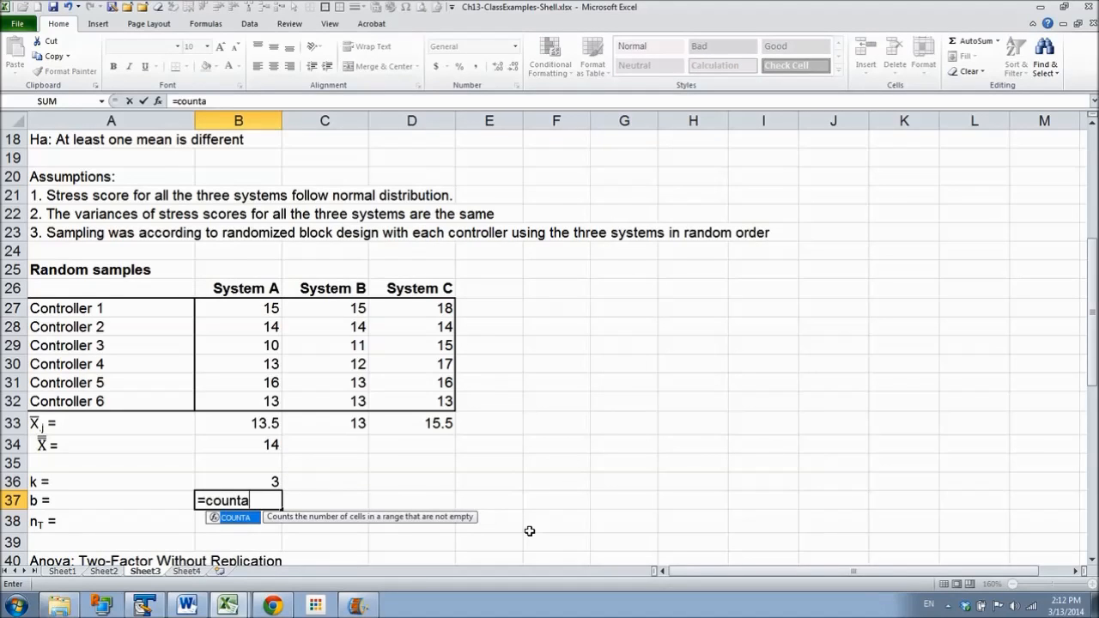
key("Tab")
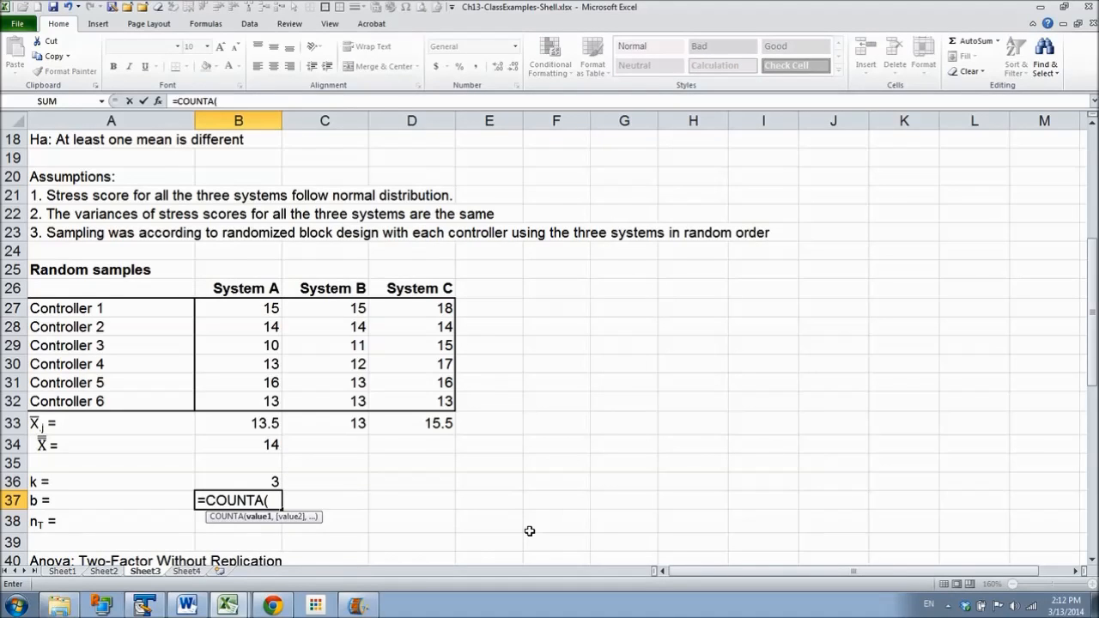
key("Up")
key("Up")
key("Up")
key("Up")
key("Up")
key("Up")
key("Up")
key("Up")
key("Up")
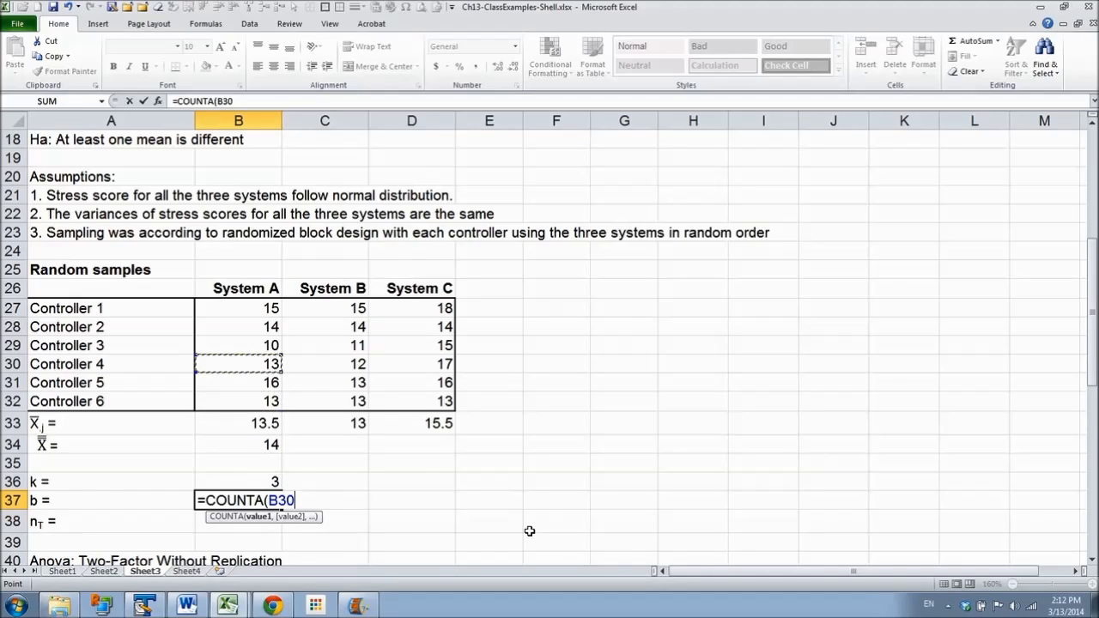
key("Up")
key("Left")
key("shift+Down")
key("shift+Down")
key("shift+Down")
key("shift+Down")
key("shift+Down")
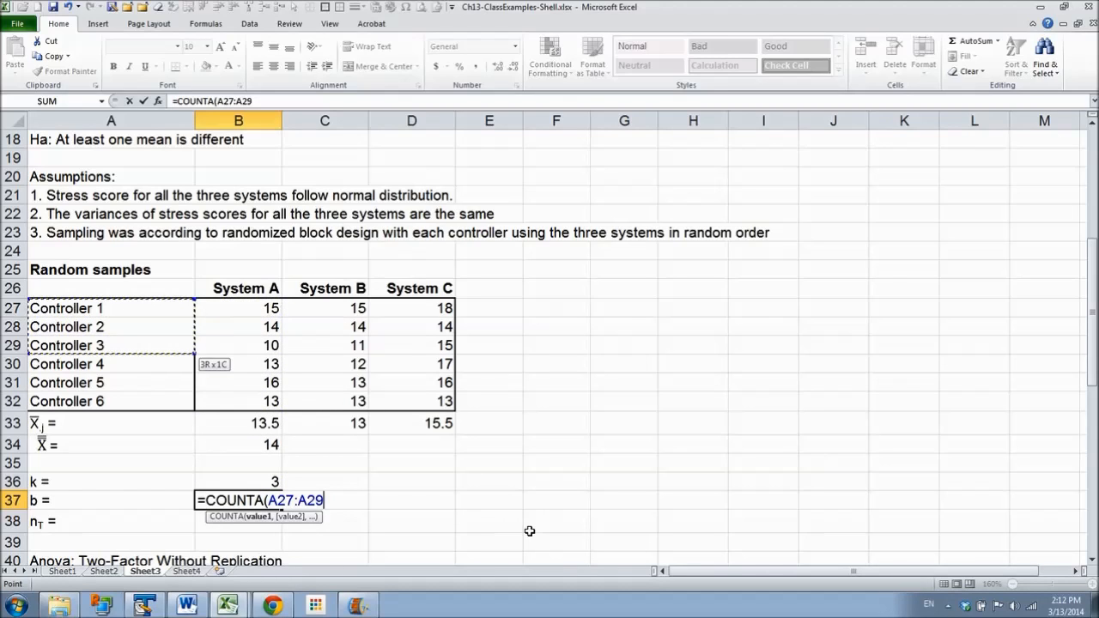
type(")")
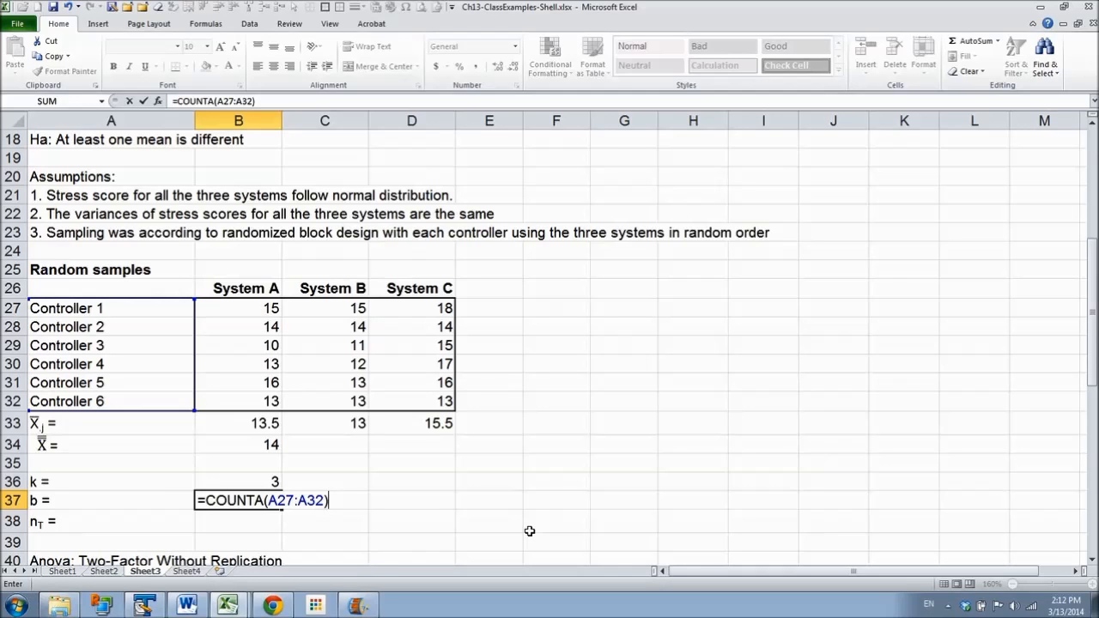
key("Return")
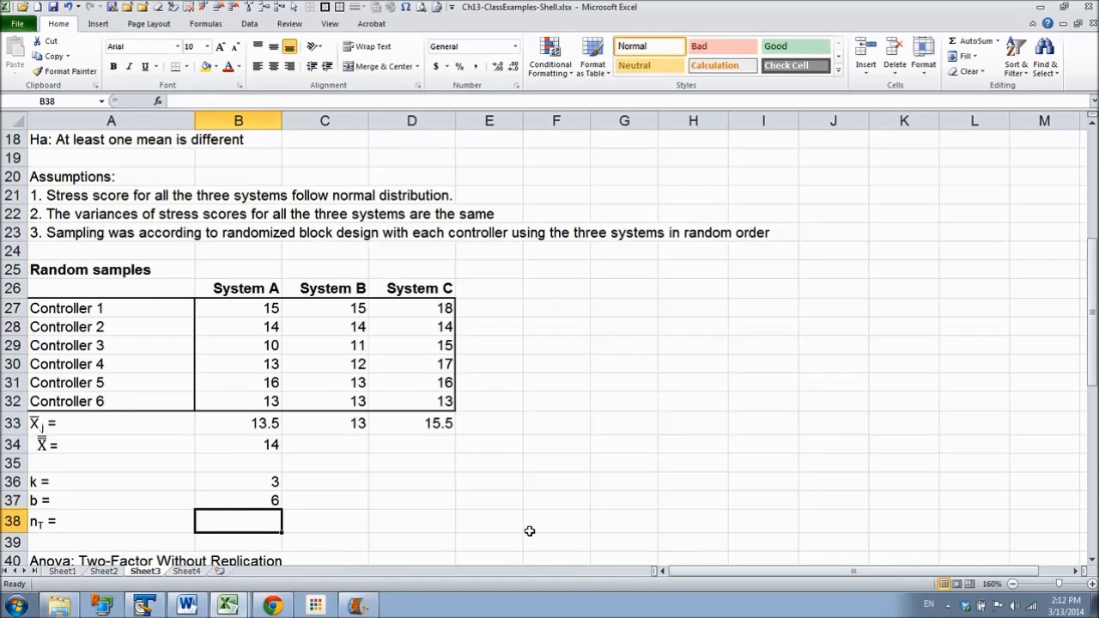
- Calculate the total sample size nT in B38 by multiplying k and b with =B36*B37
type("=")
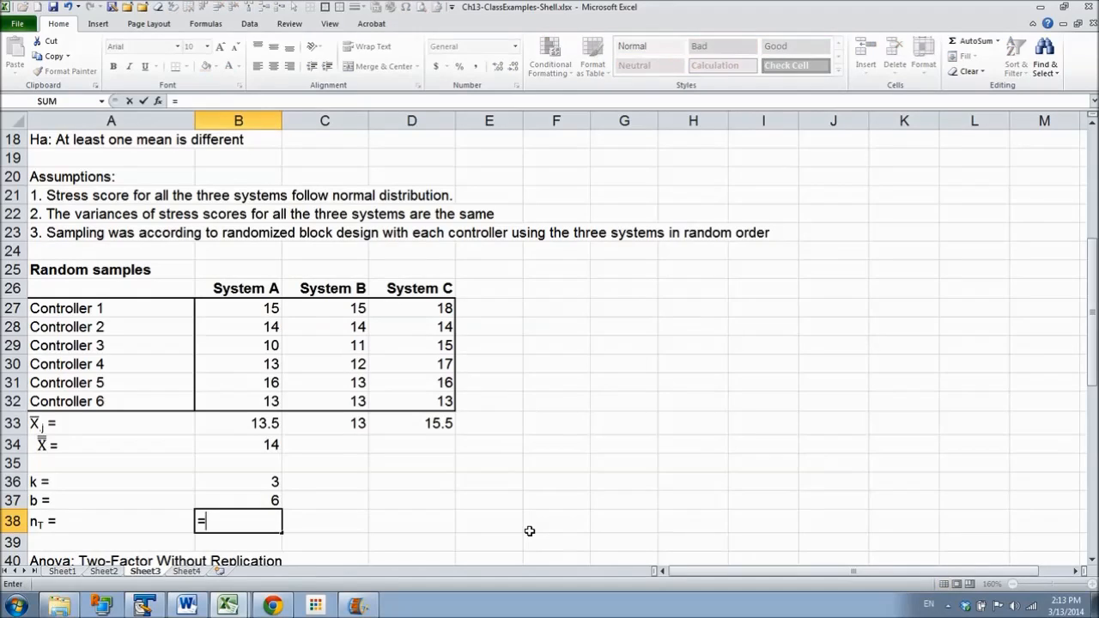
key("Up")
key("Up")
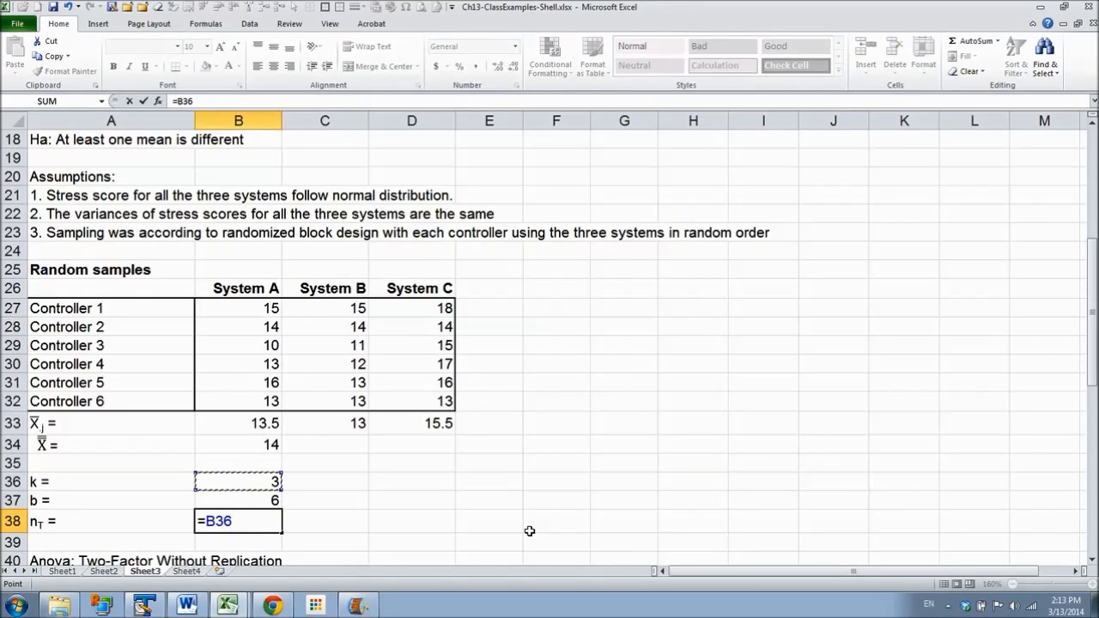
type("*")
key("Up")
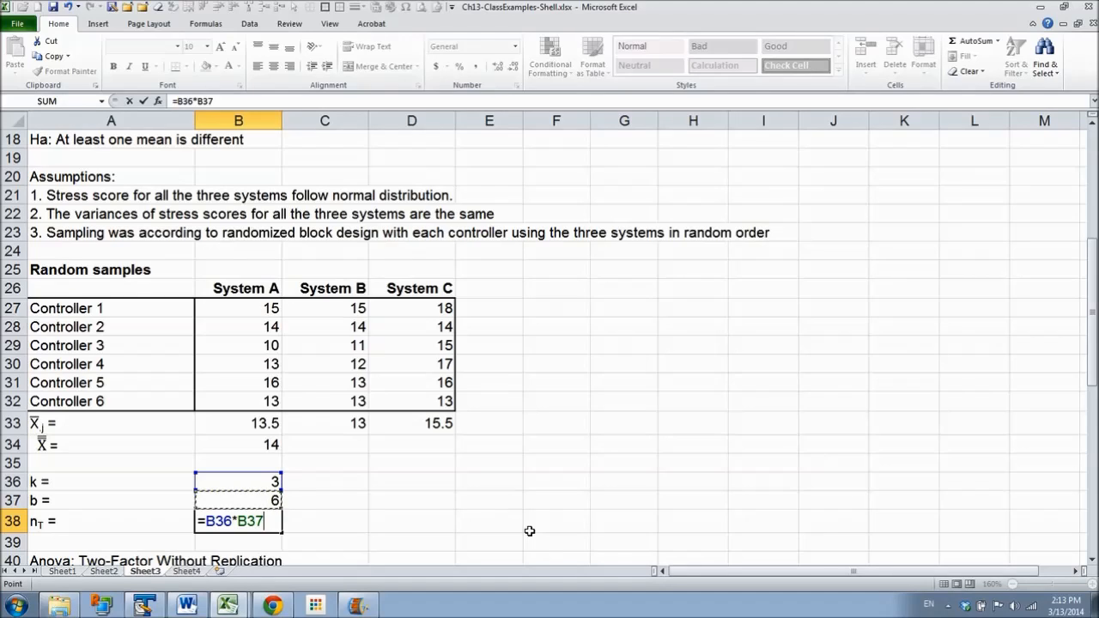
key("Return")
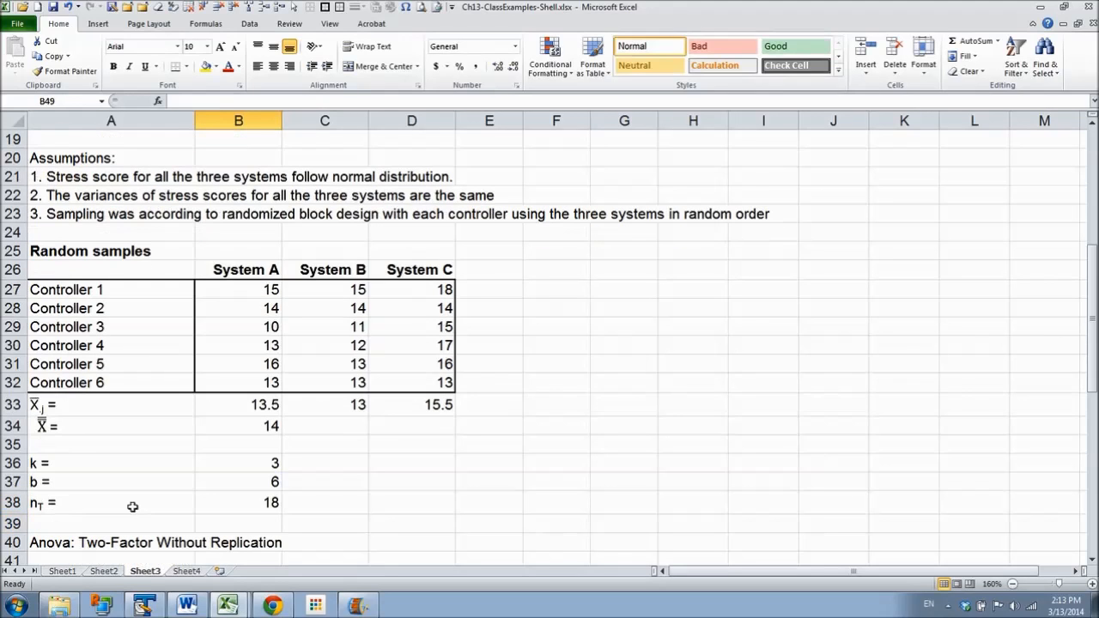
- Start the Anova: Two-Factor Without Replication tool from the data analysis tools
left_click(35, 522)
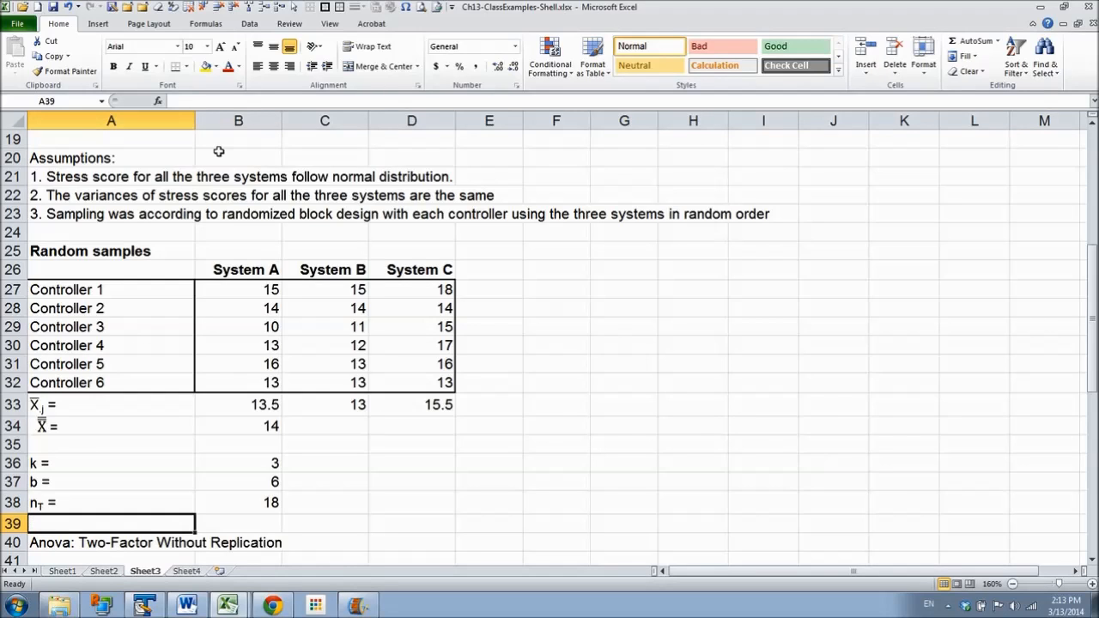
left_click(251, 28)
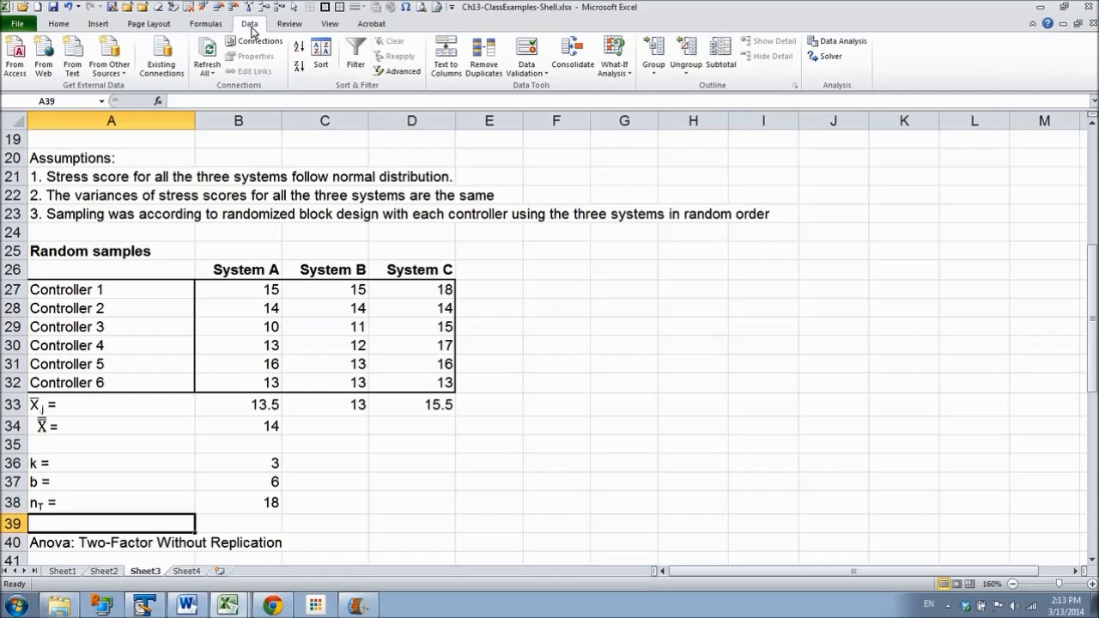
left_click(858, 50)
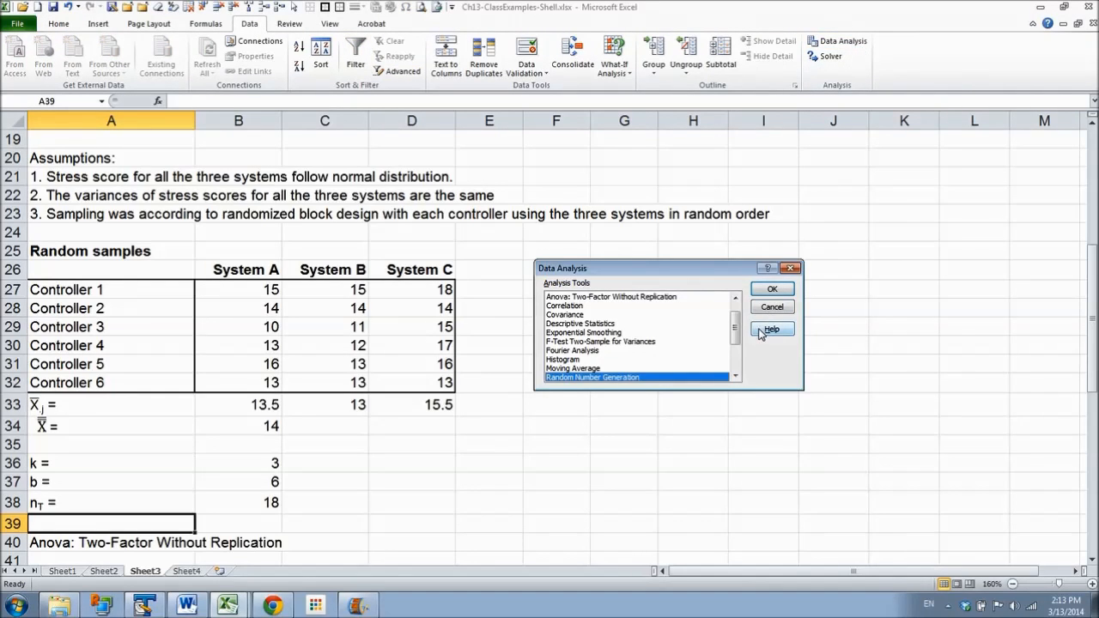
left_click_drag(736, 333, 736, 297)
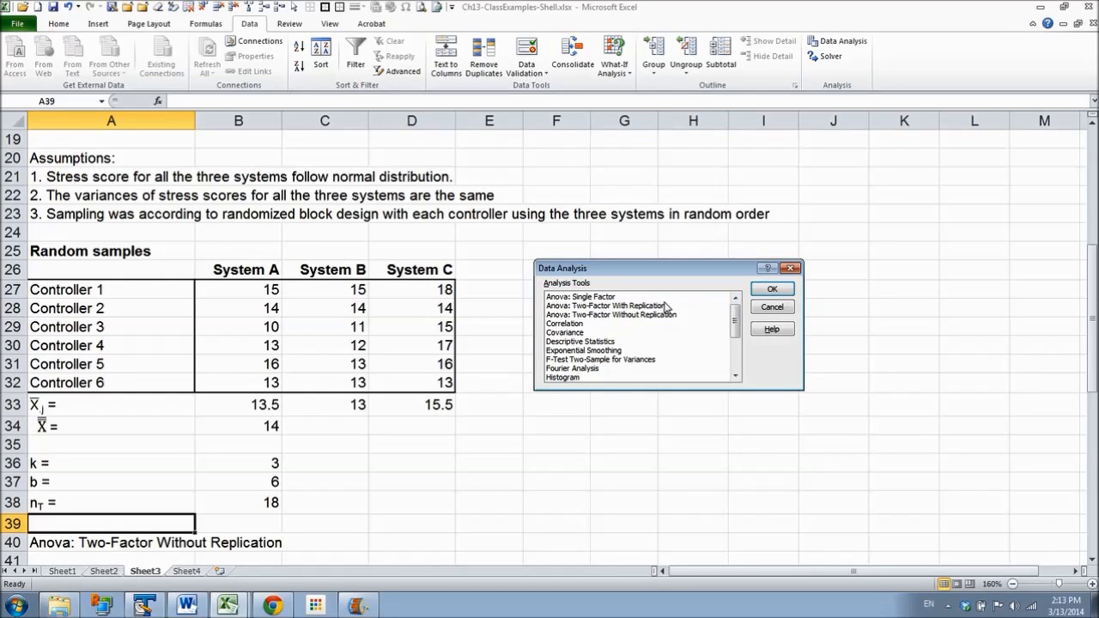
left_click(668, 308)
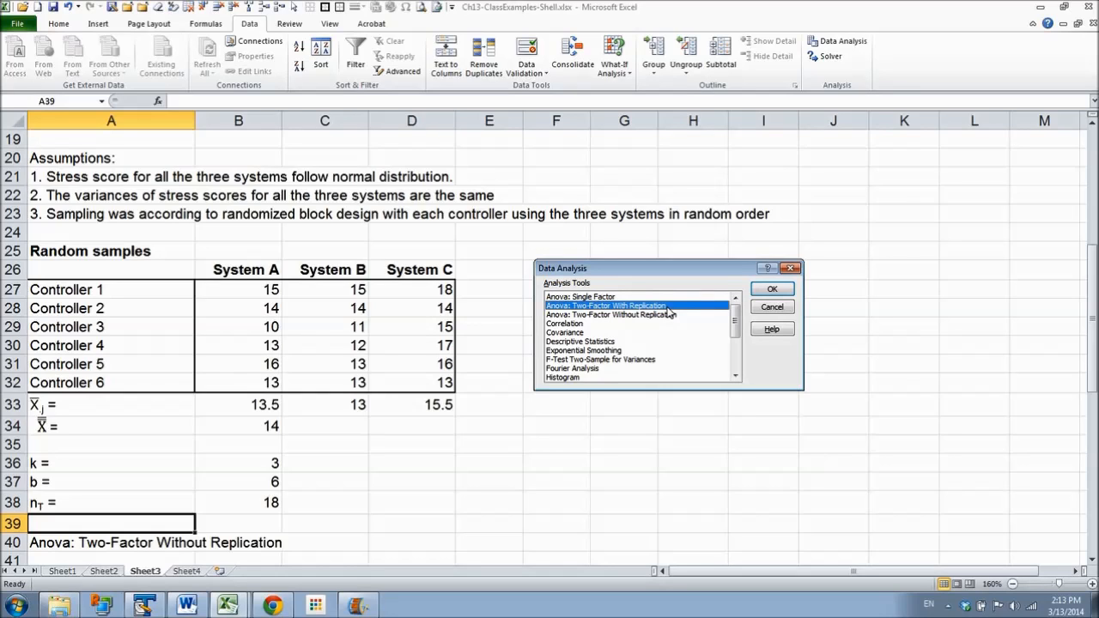
left_click(670, 320)
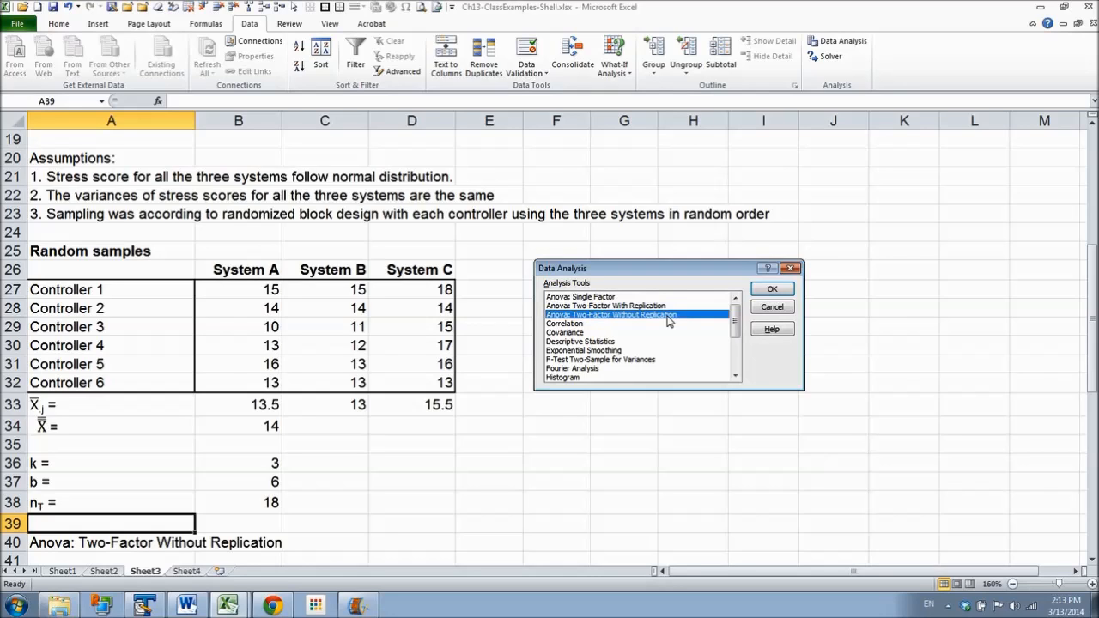
left_click(772, 292)
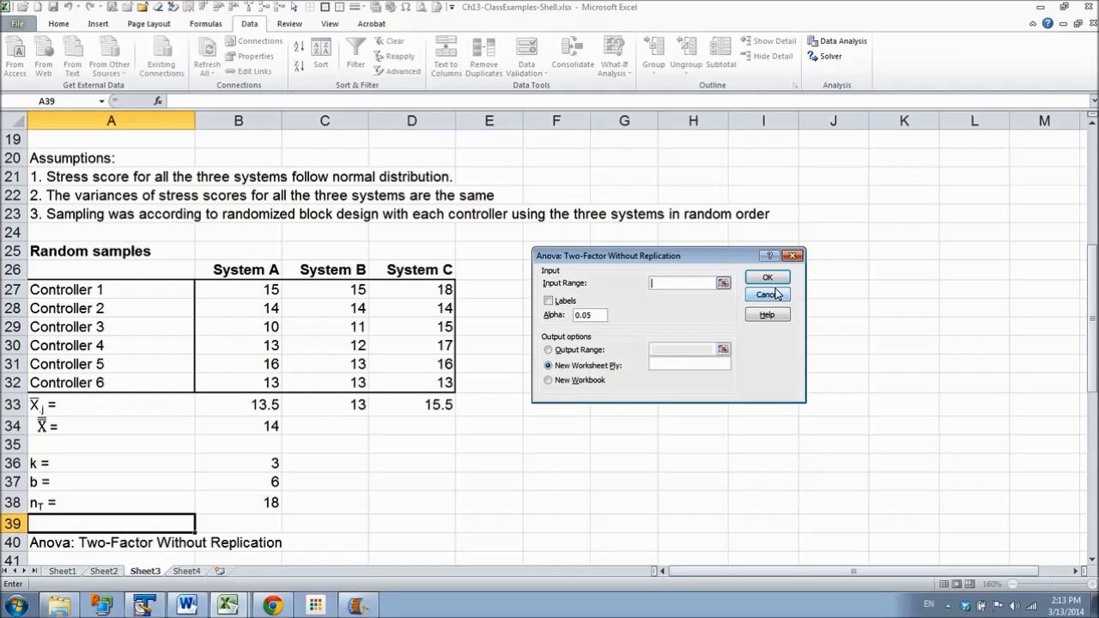
- Set the ANOVA input range to $A$26:$D$32, covering the stress scores with their system and controller labels
left_click(158, 269)
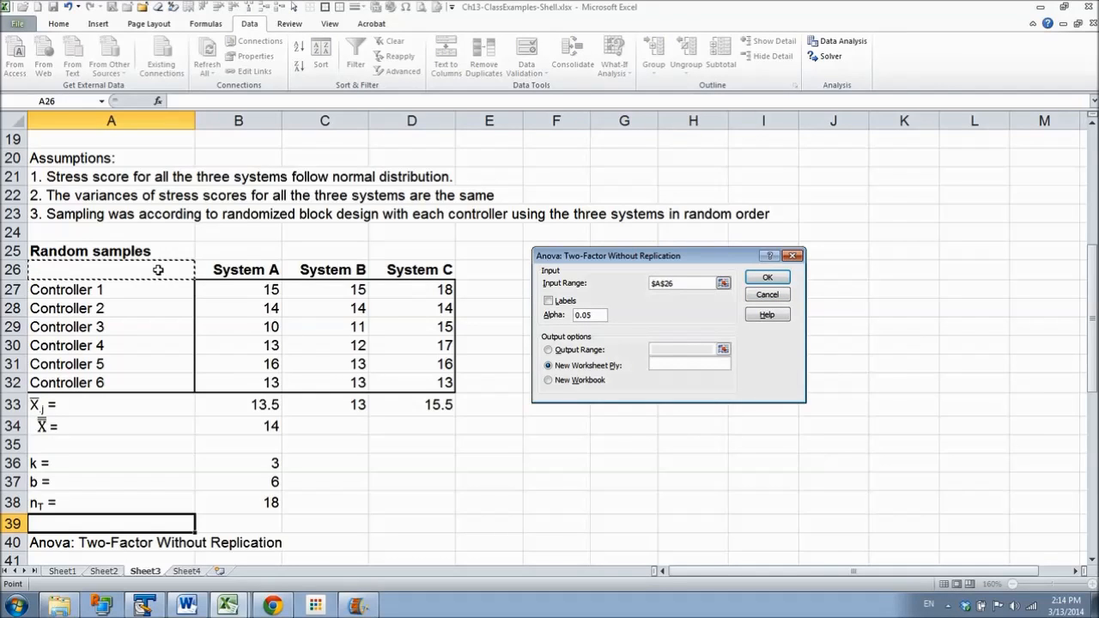
key("shift+Right")
key("shift+Right")
key("shift+Right")
key("shift+Down")
key("shift+Down")
key("shift+Down")
key("shift+Down")
key("shift+Down")
key("shift+Down")
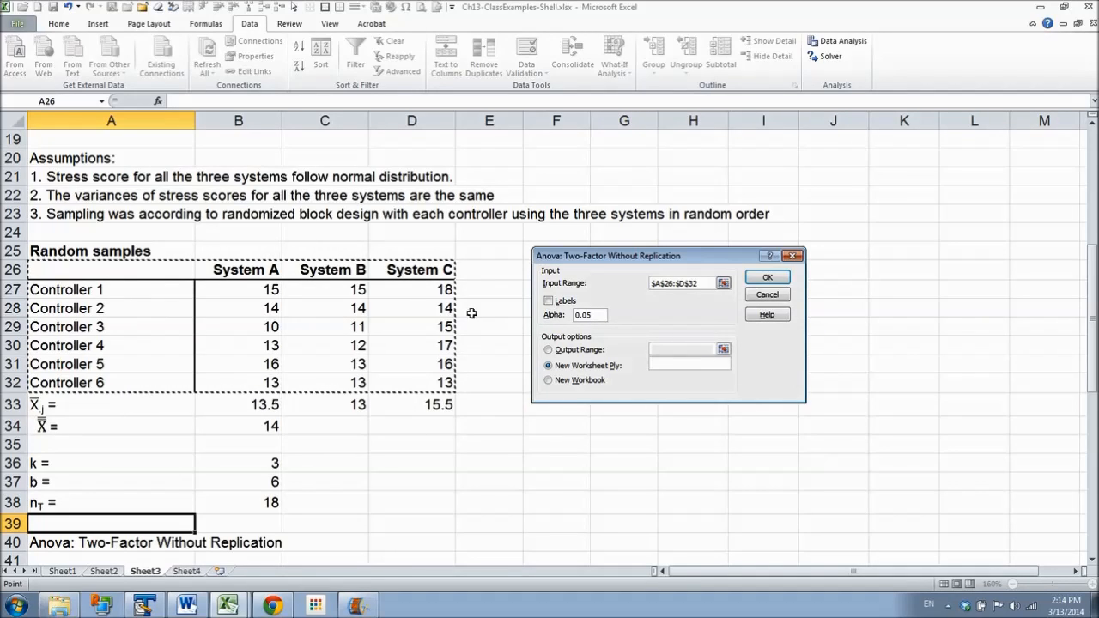
- Turn on Labels, set the output range to $A$40, and run the ANOVA, overwriting the existing data
left_click(549, 302)
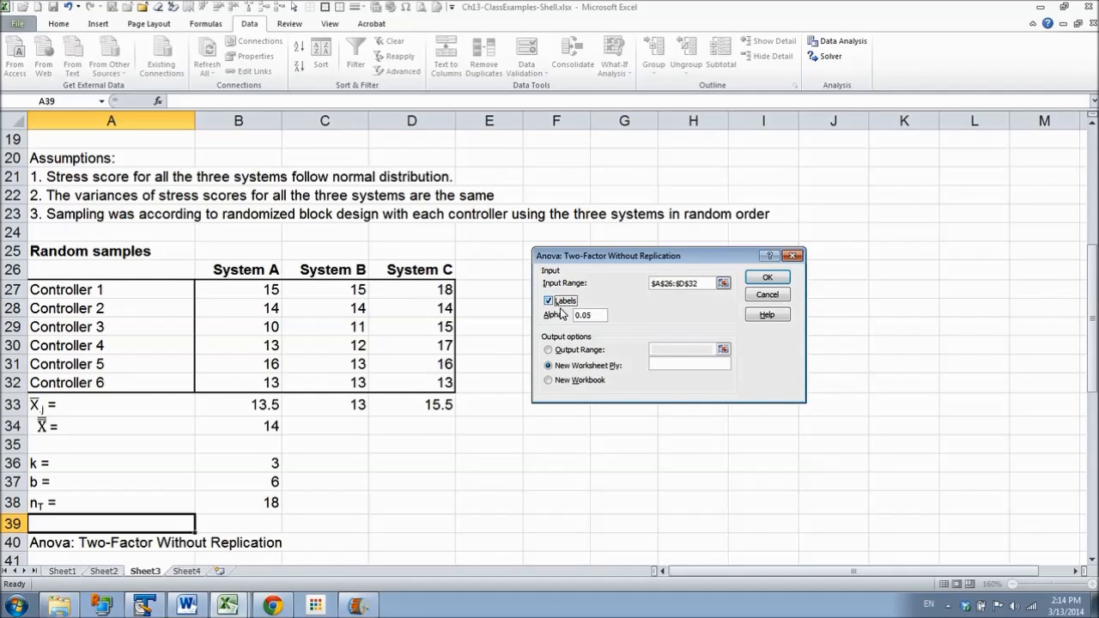
left_click(583, 350)
left_click(657, 350)
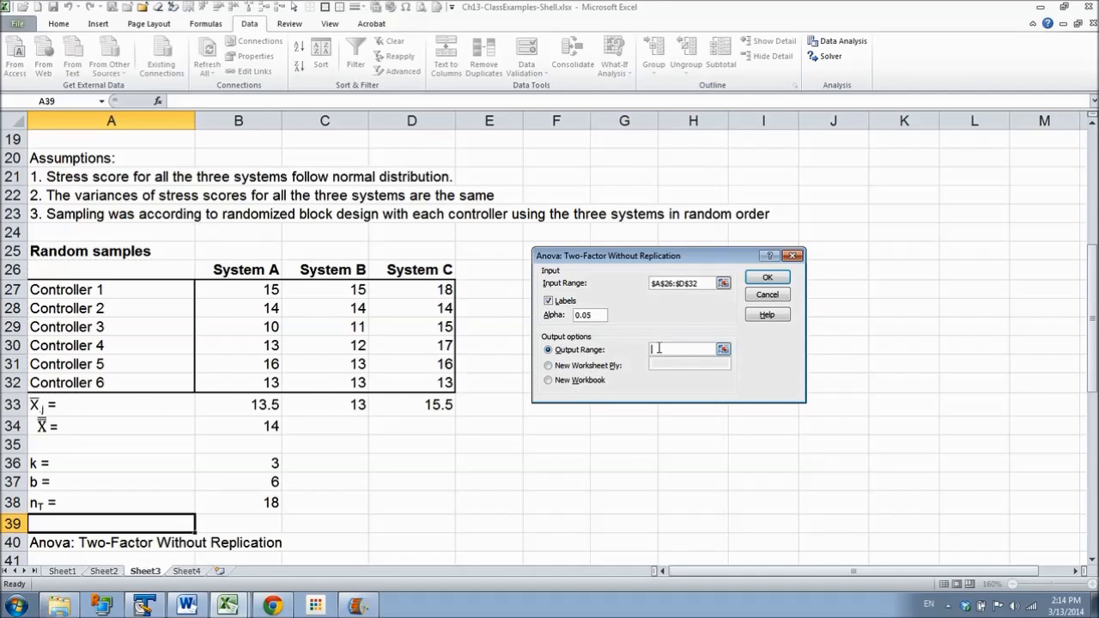
left_click(78, 546)
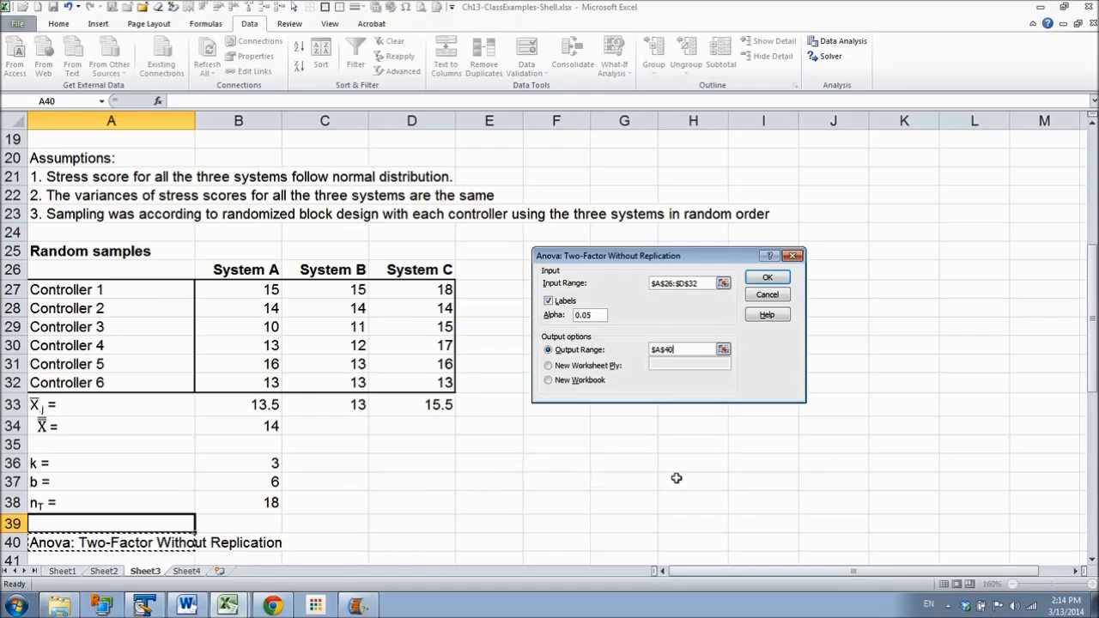
left_click(769, 279)
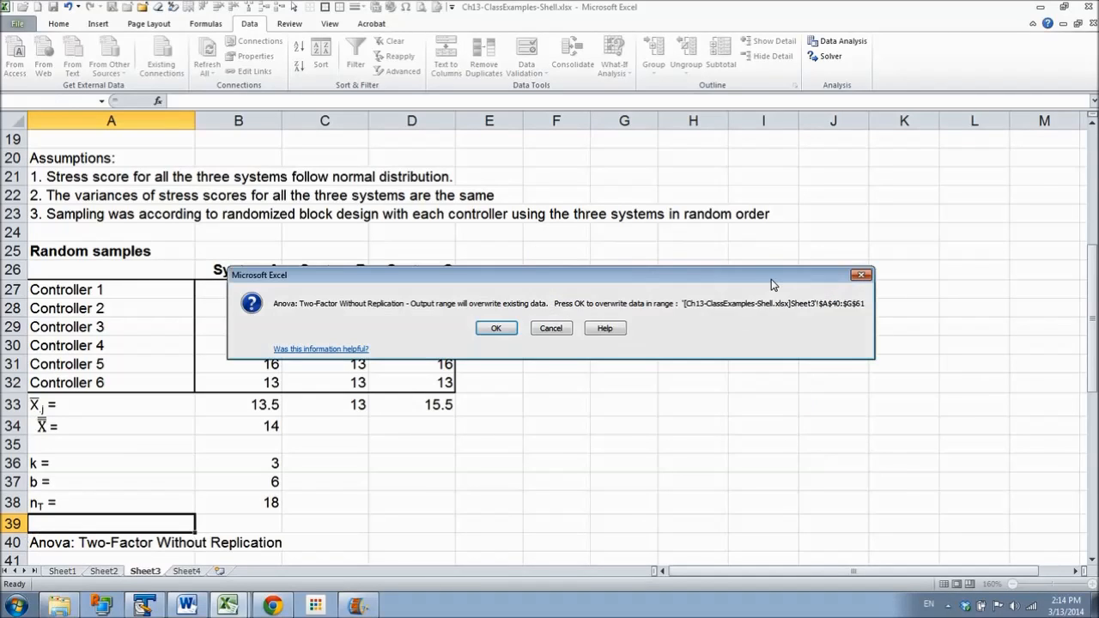
left_click(497, 329)
- Right-align the Count, Sum, Average and Variance headings in B42:E42 of the summary table
scroll(496, 333, "down", 5)
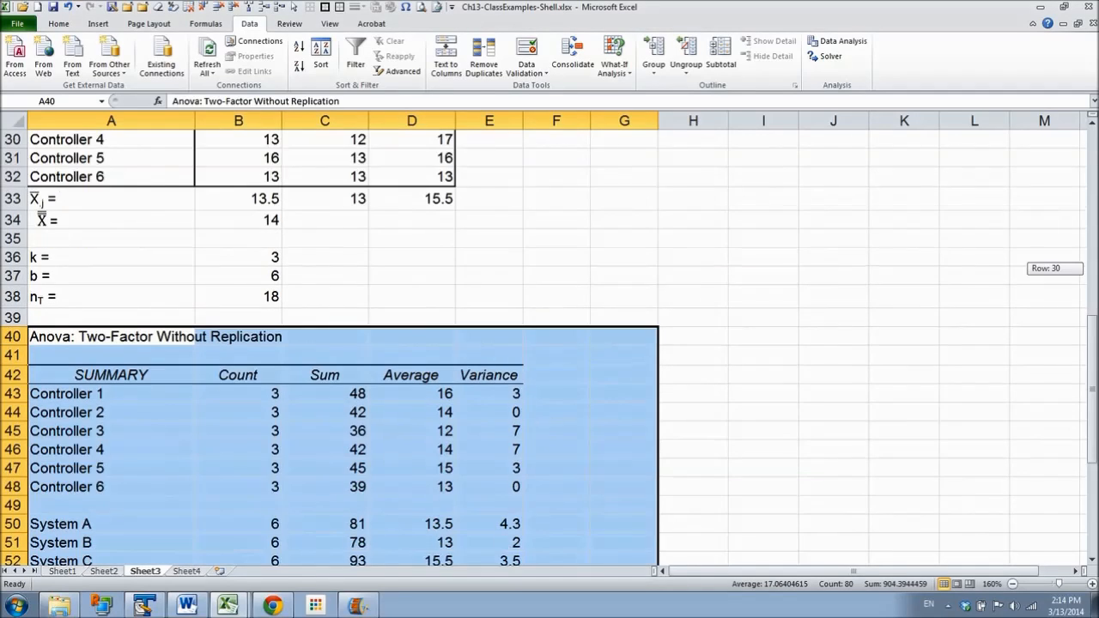
left_click_drag(1094, 375, 1096, 394)
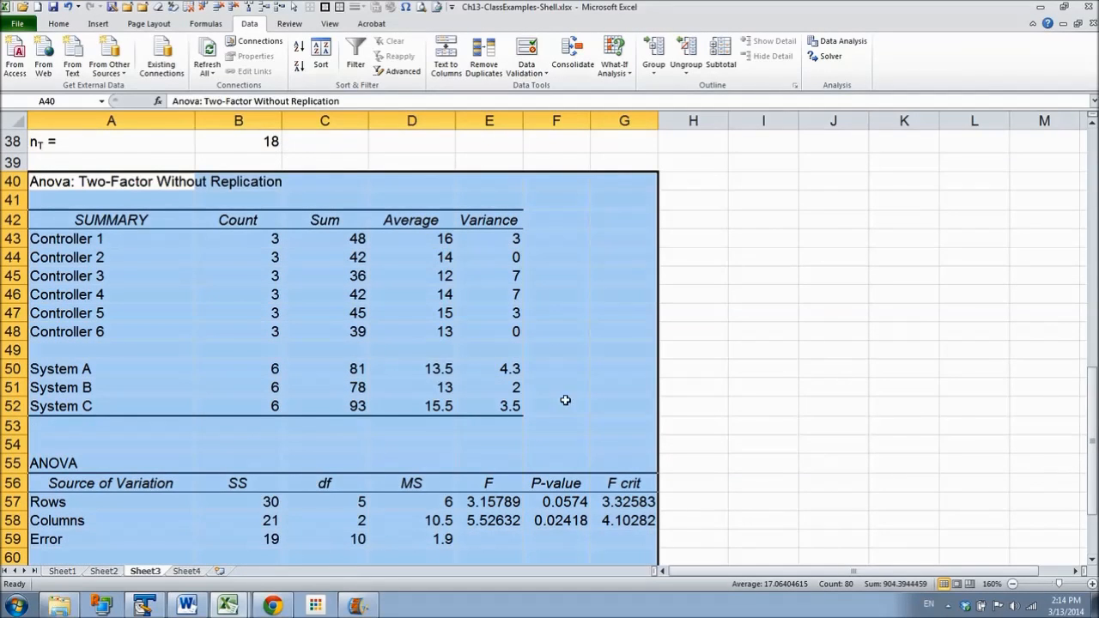
left_click_drag(221, 216, 490, 220)
left_click(58, 23)
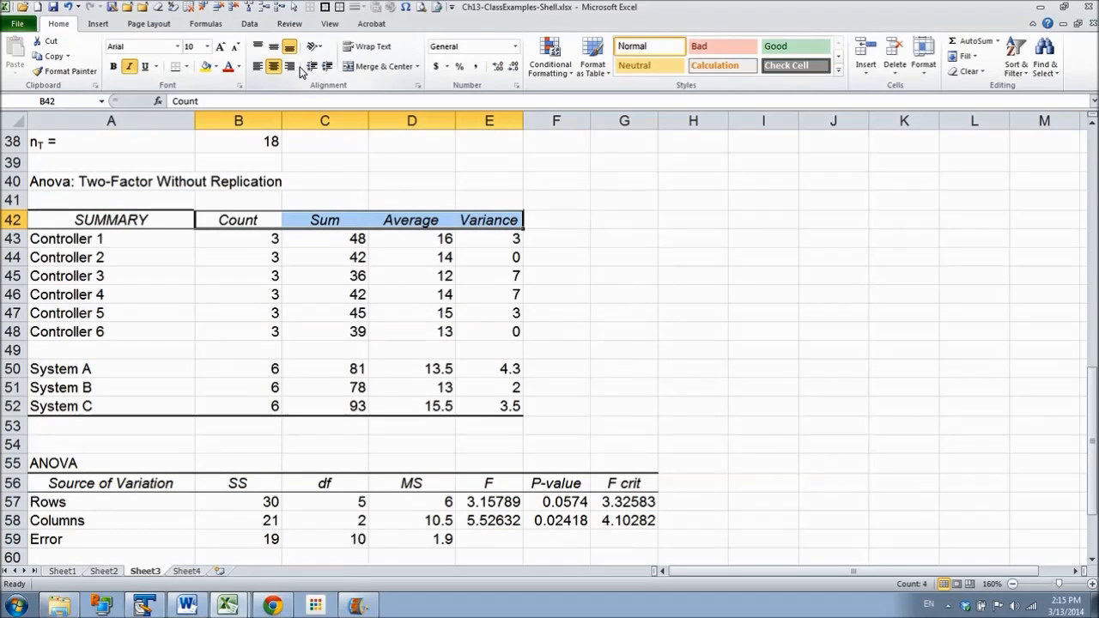
left_click(290, 66)
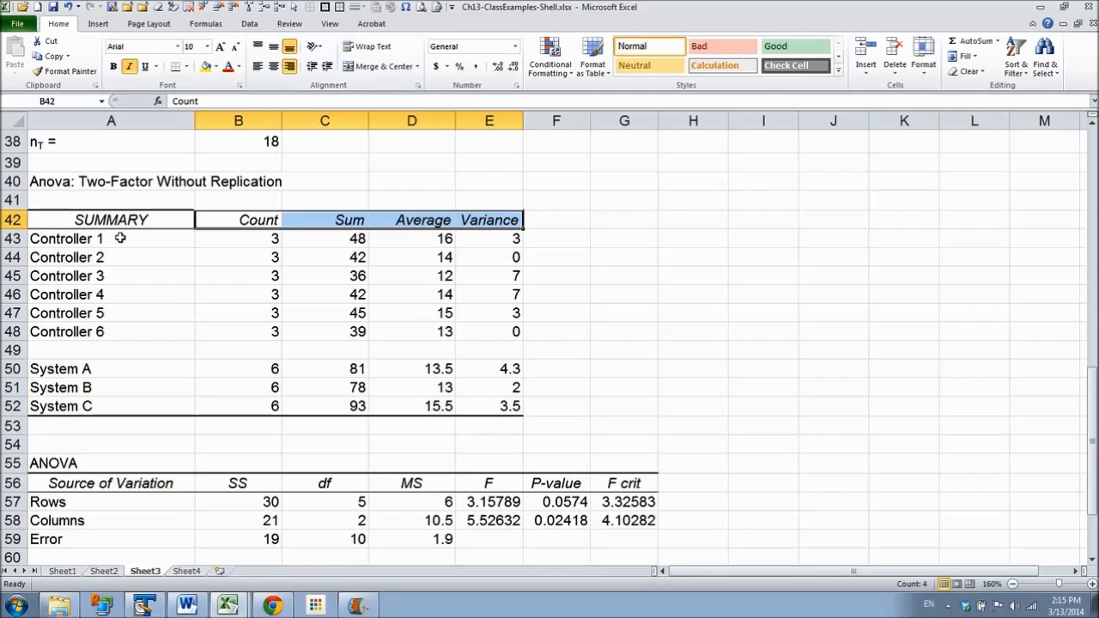
left_click(249, 239)
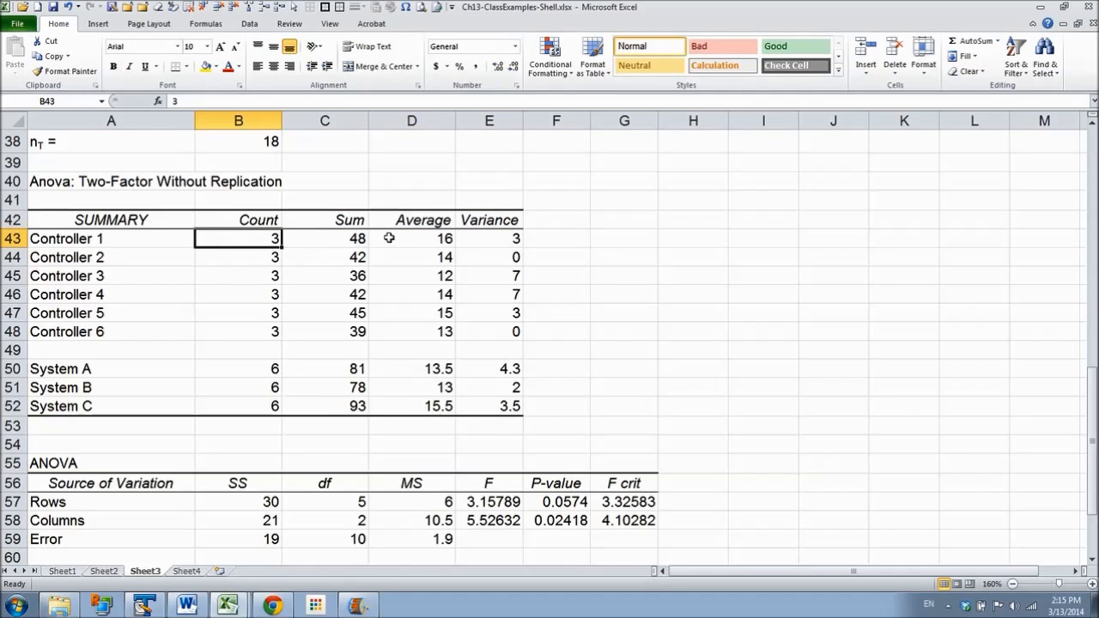
left_click(430, 239)
left_click(496, 234)
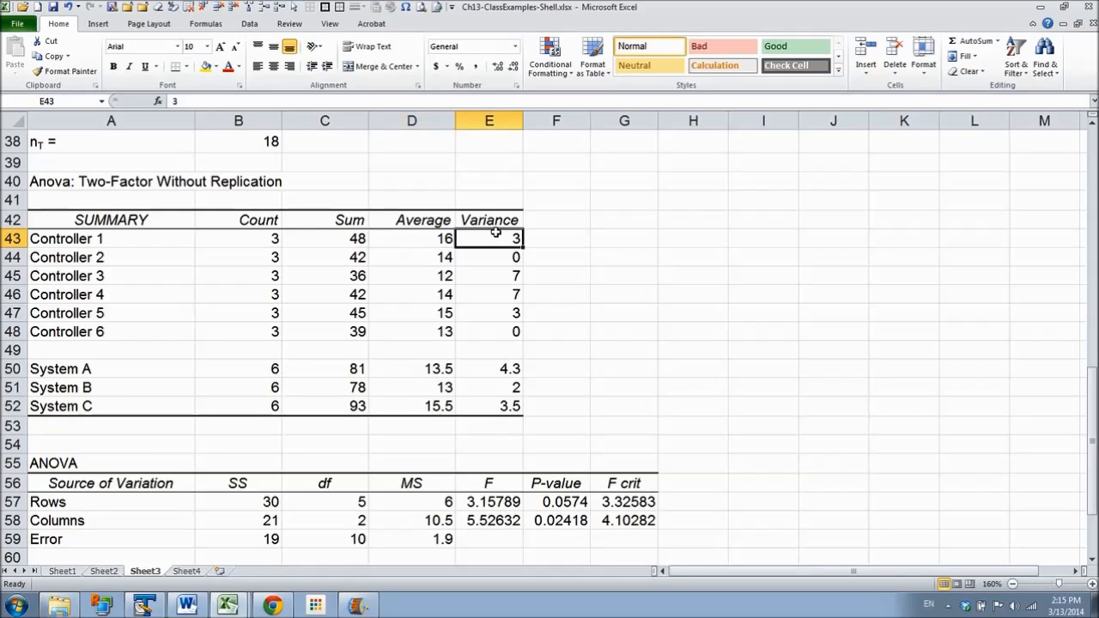
left_click(219, 374)
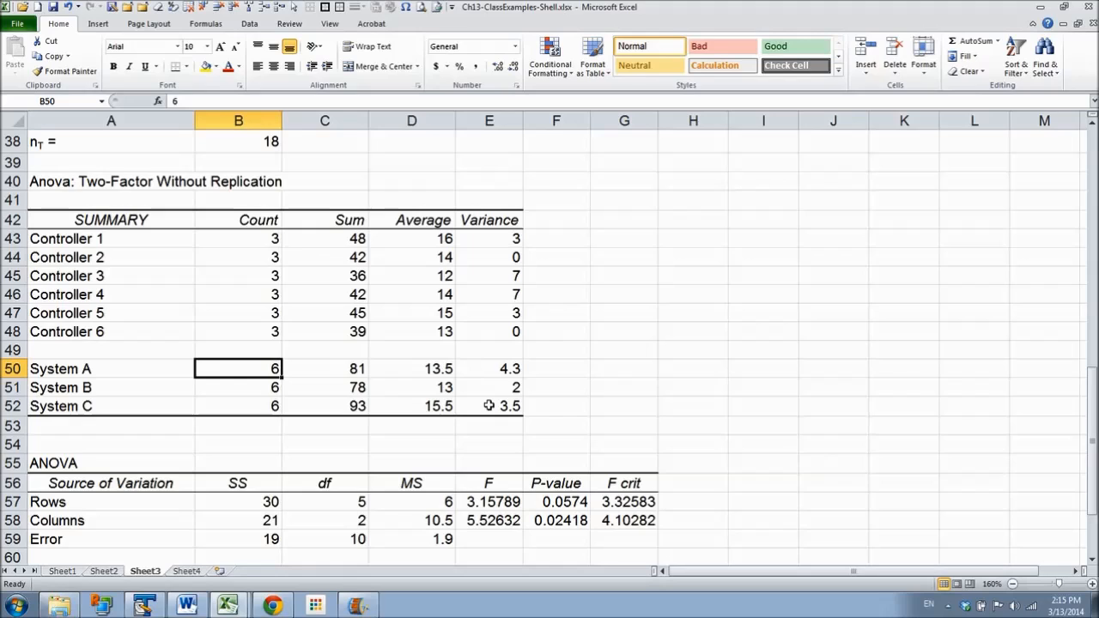
- Right-align the ANOVA table headings from SS to F crit in B56:G56
left_click_drag(222, 484, 624, 484)
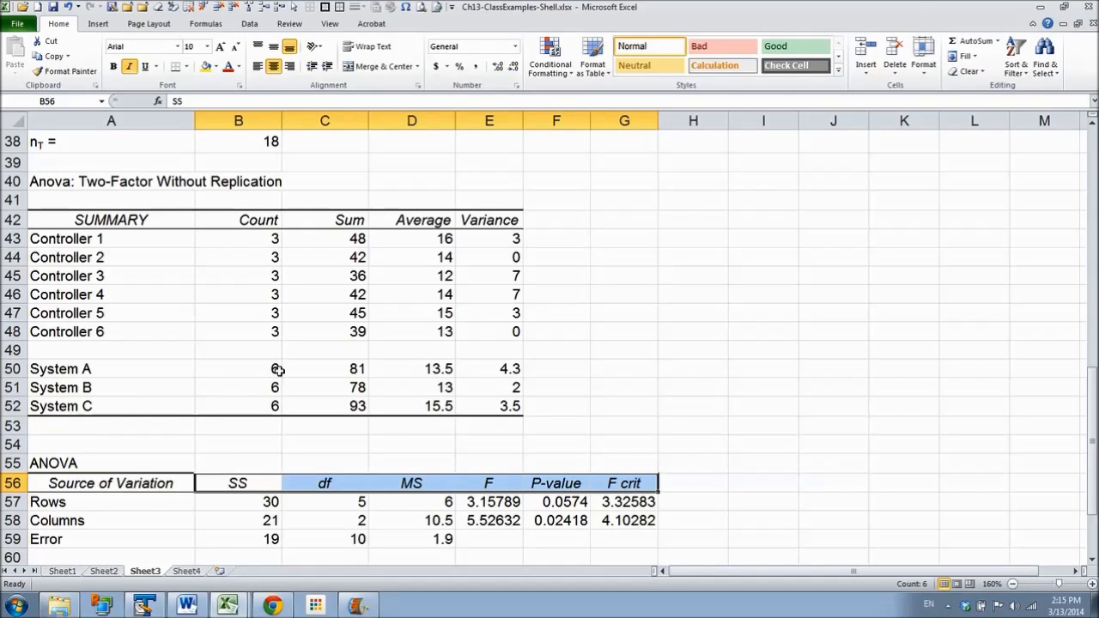
left_click(290, 66)
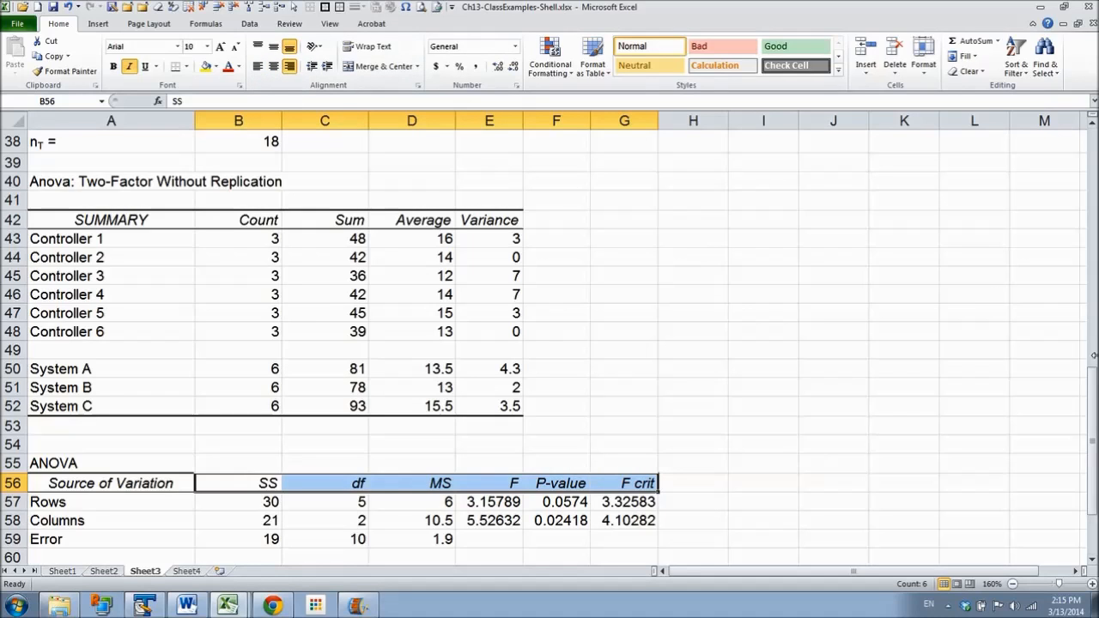
- Relabel the ANOVA sources in A57 and A58 as "Controllers (Block)" and "System (Treatment)"
left_click_drag(1093, 394, 1093, 404)
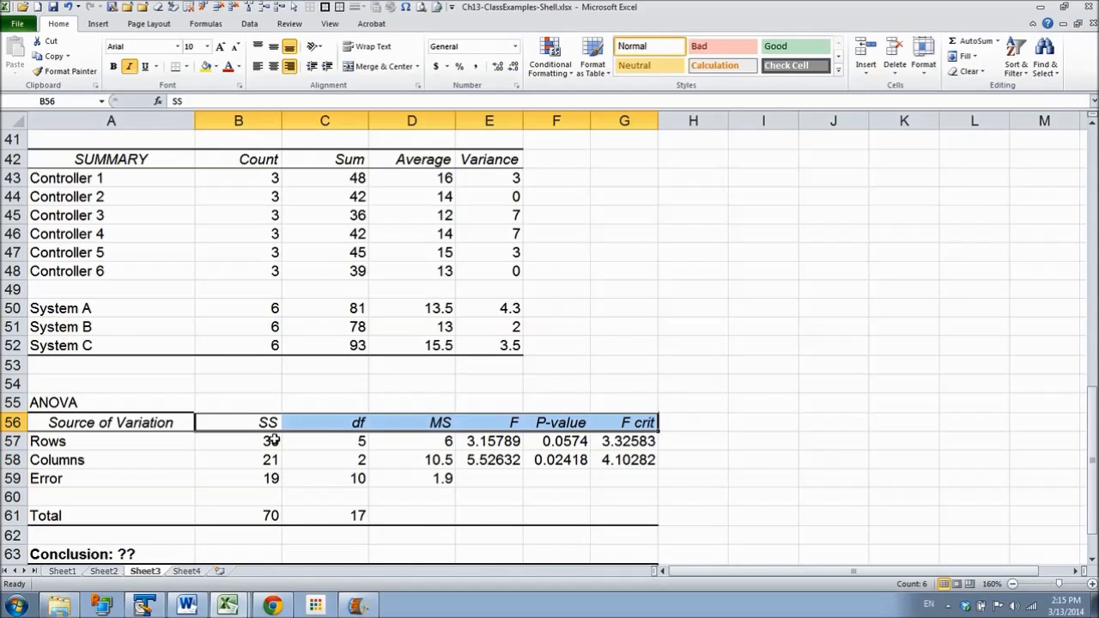
left_click(140, 442)
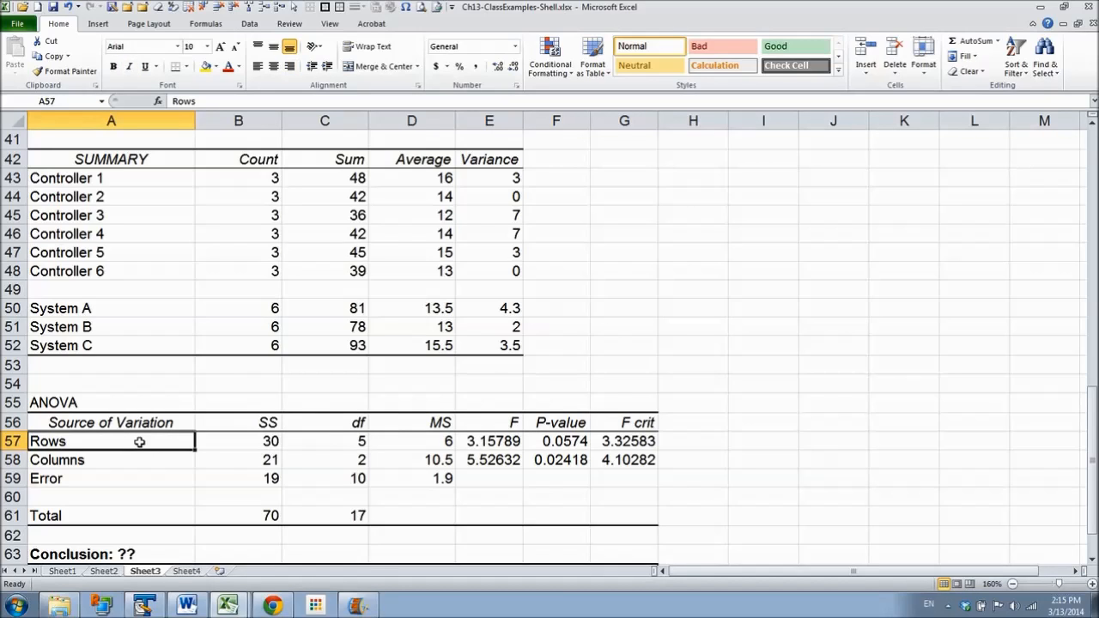
type("Controllers (Block)")
key("Return")
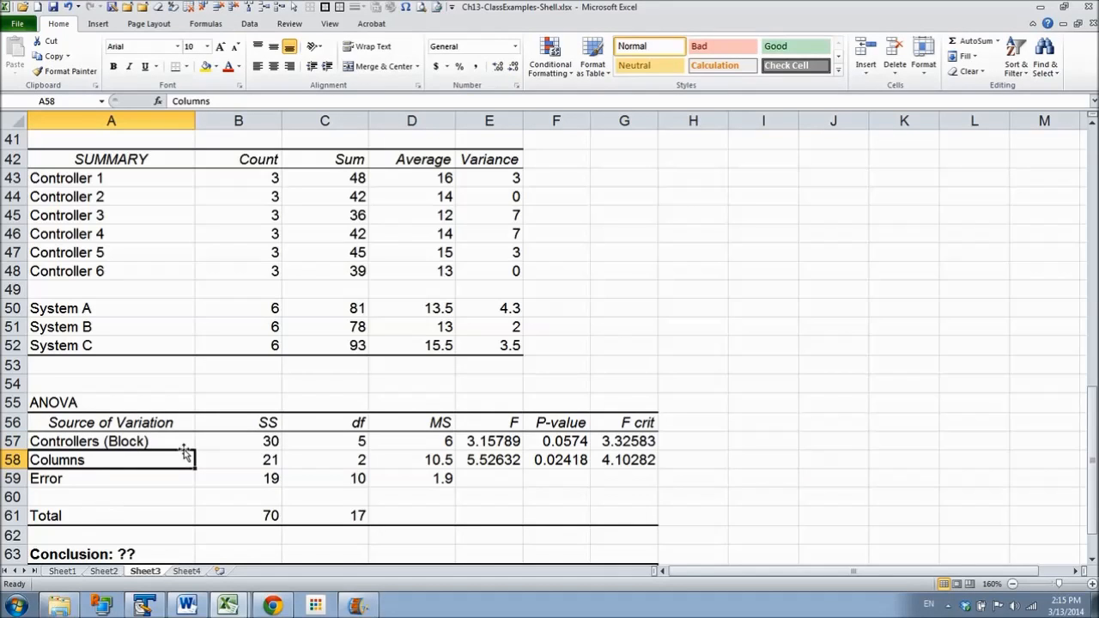
type("System (Treatment)")
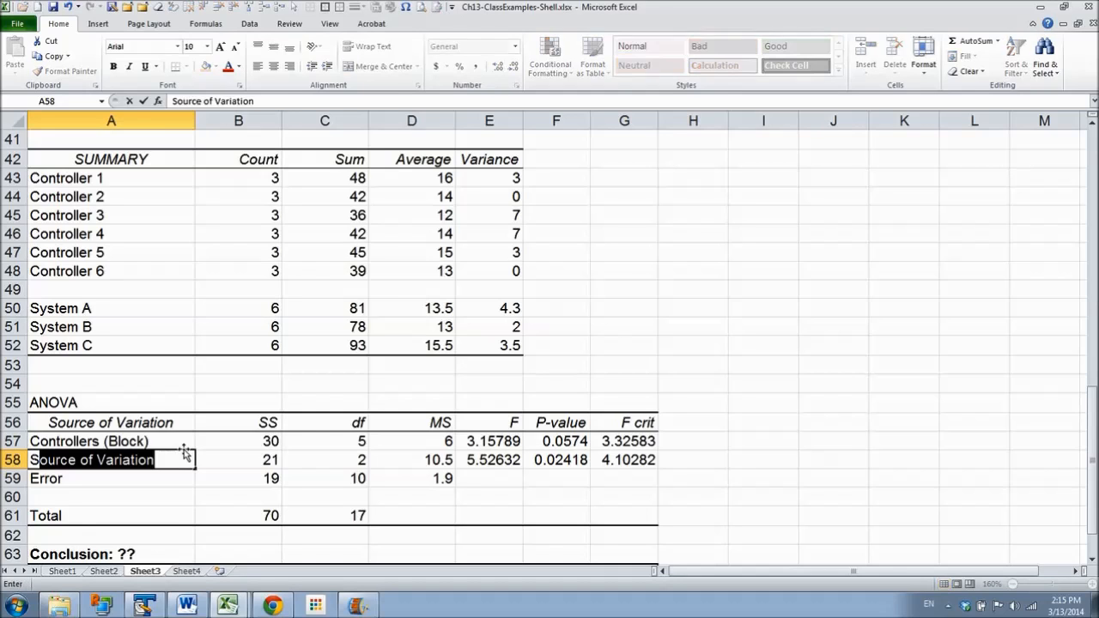
key("Return")
- Show the F values in E57:E58 with two decimals and the F crit values in G57:G58 with one decimal
key("Right")
key("Right")
key("Right")
key("Right")
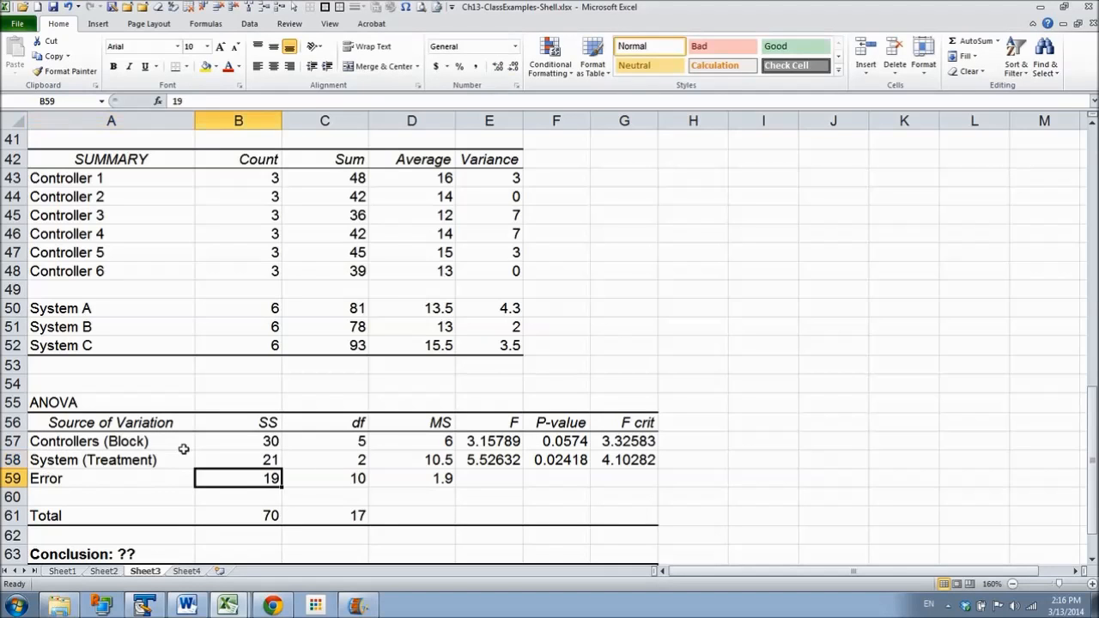
key("Up")
key("Up")
key("shift+Down")
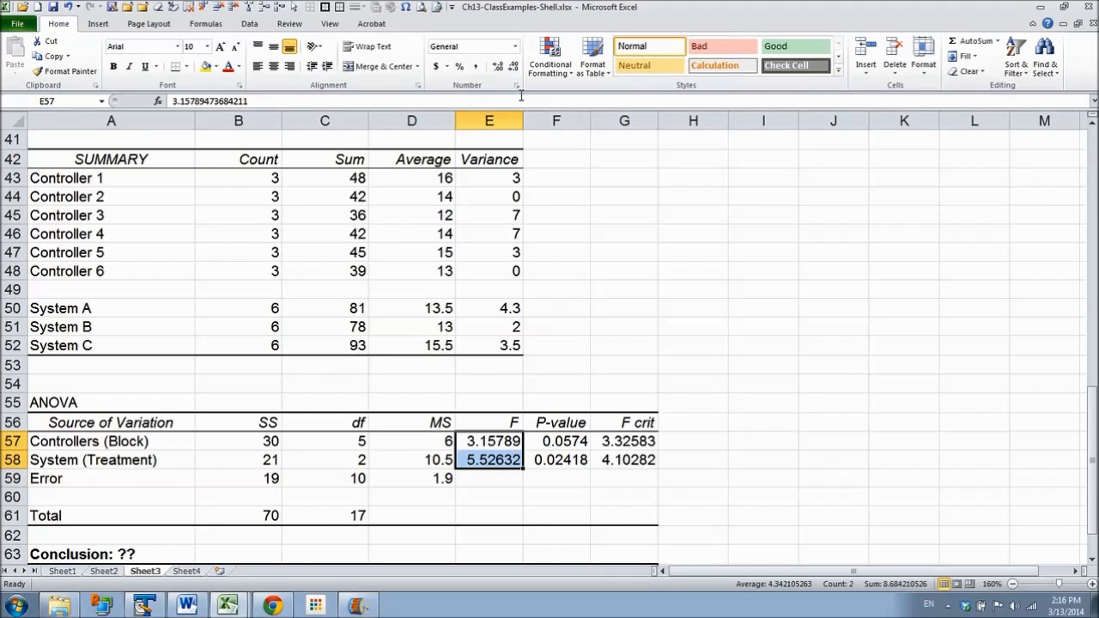
left_click(513, 67)
left_click(513, 67)
left_click(513, 67)
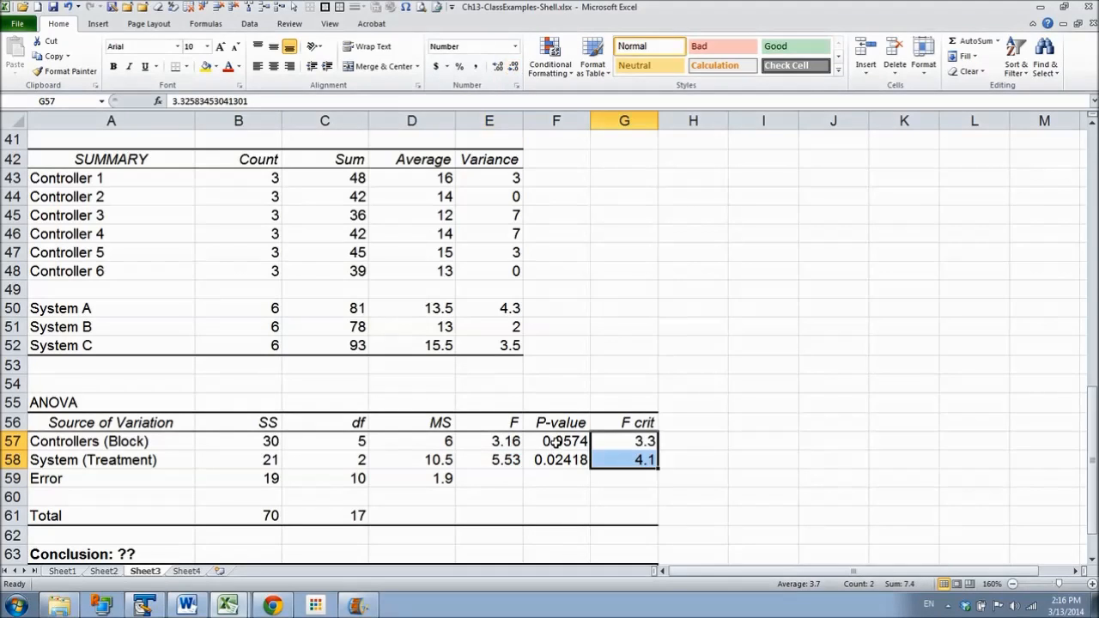
- Clear the P-value of the Controllers (Block) row in F57 of the ANOVA table
left_click(556, 441)
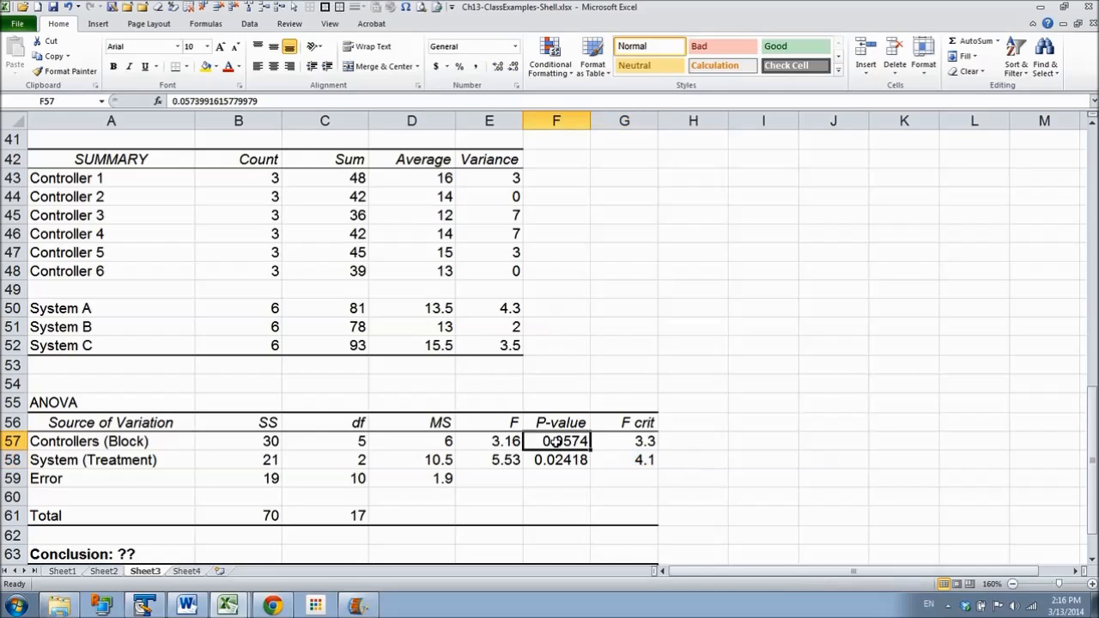
key("shift+Down")
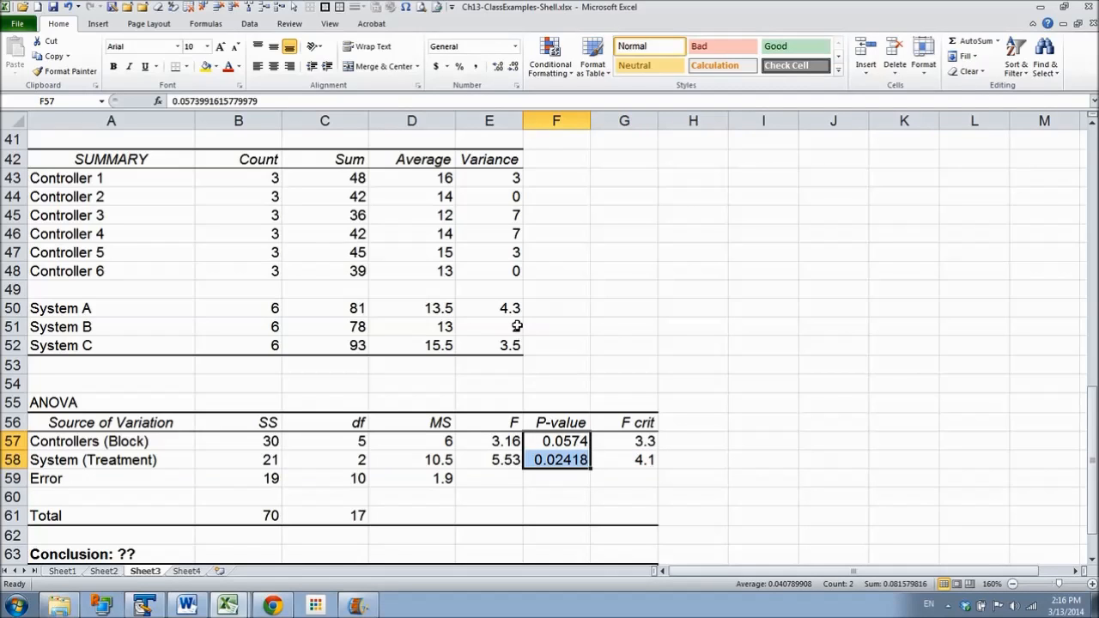
left_click(550, 461)
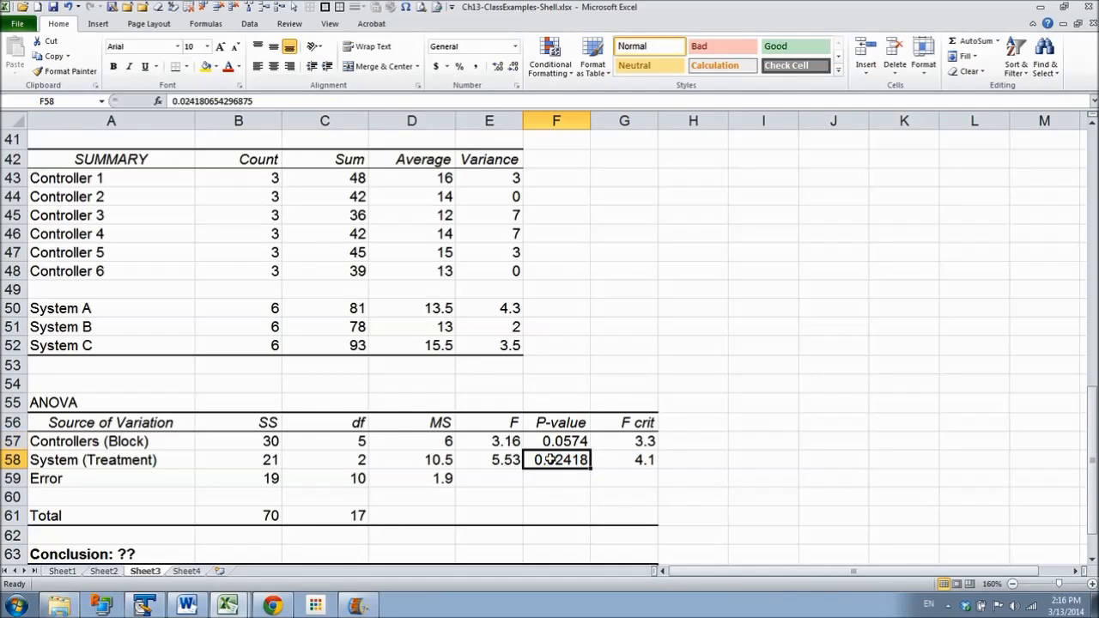
left_click(558, 442)
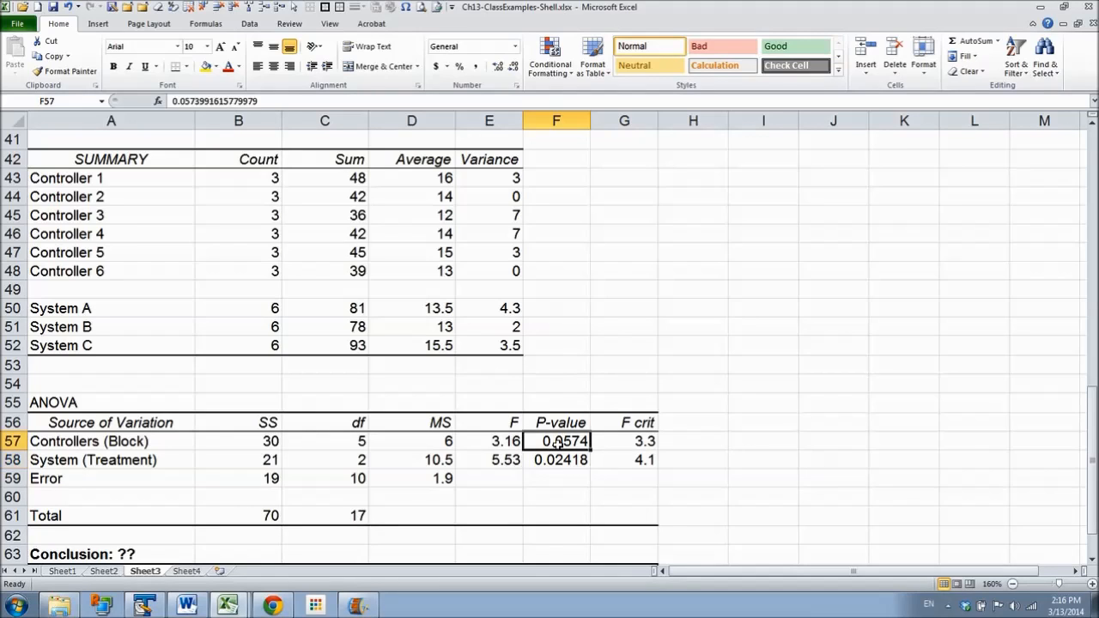
key("Delete")
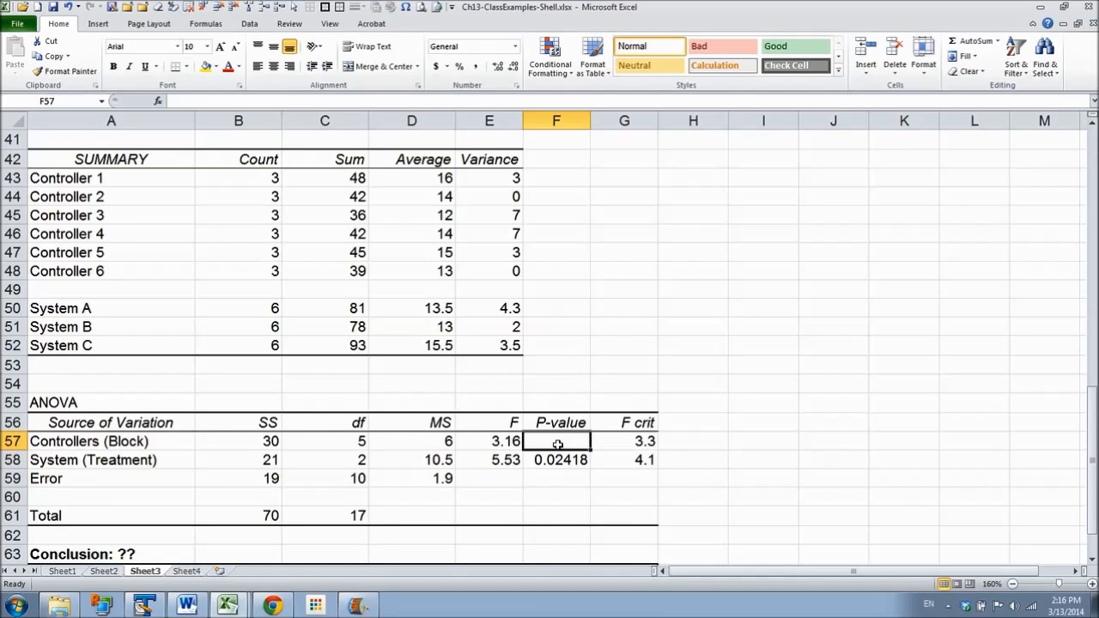
- Format the System (Treatment) P-value in F58 as a percentage with two decimals
key("Down")
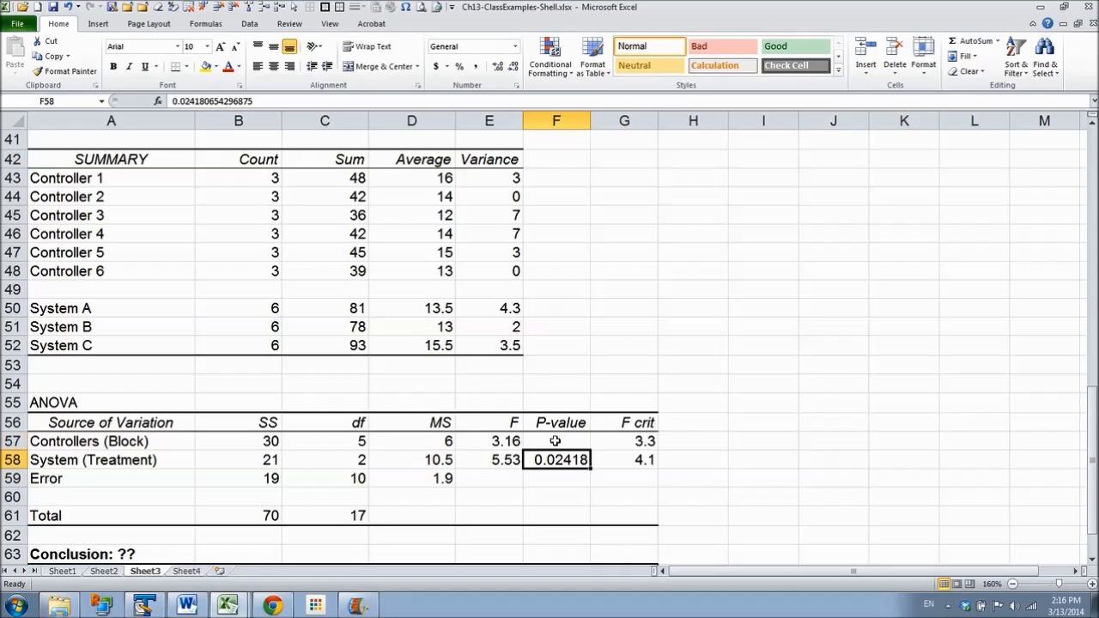
left_click(459, 67)
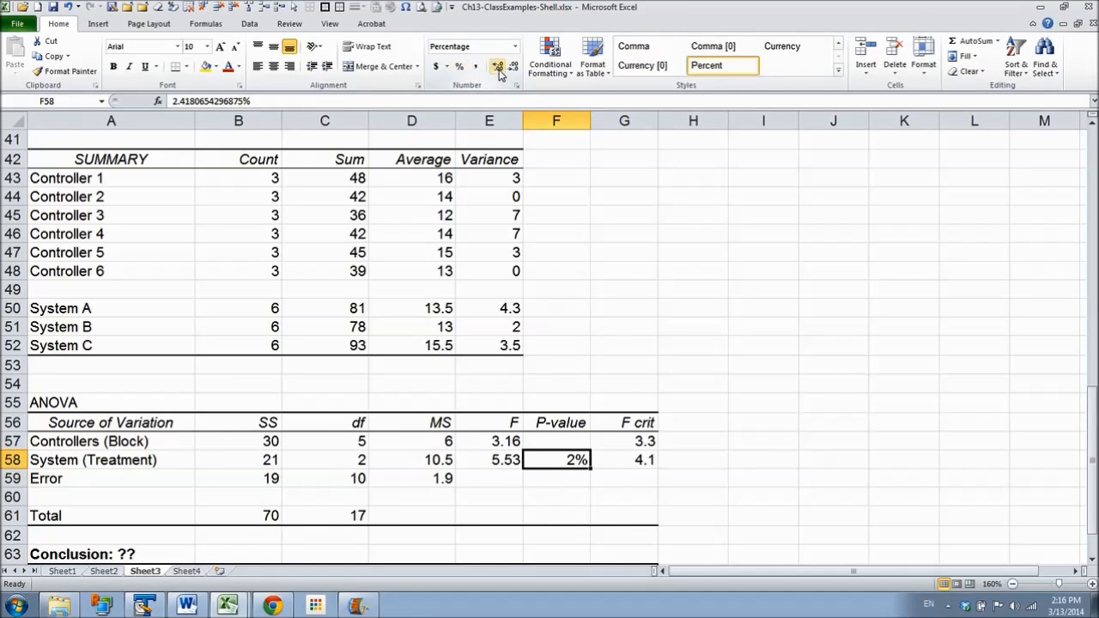
left_click(498, 67)
left_click(500, 68)
- Replace the conclusion heading in A63 with "Conclusion: Since p-value < α, reject Ho.", showing α as a symbol and the o as a subscript
left_click(73, 554)
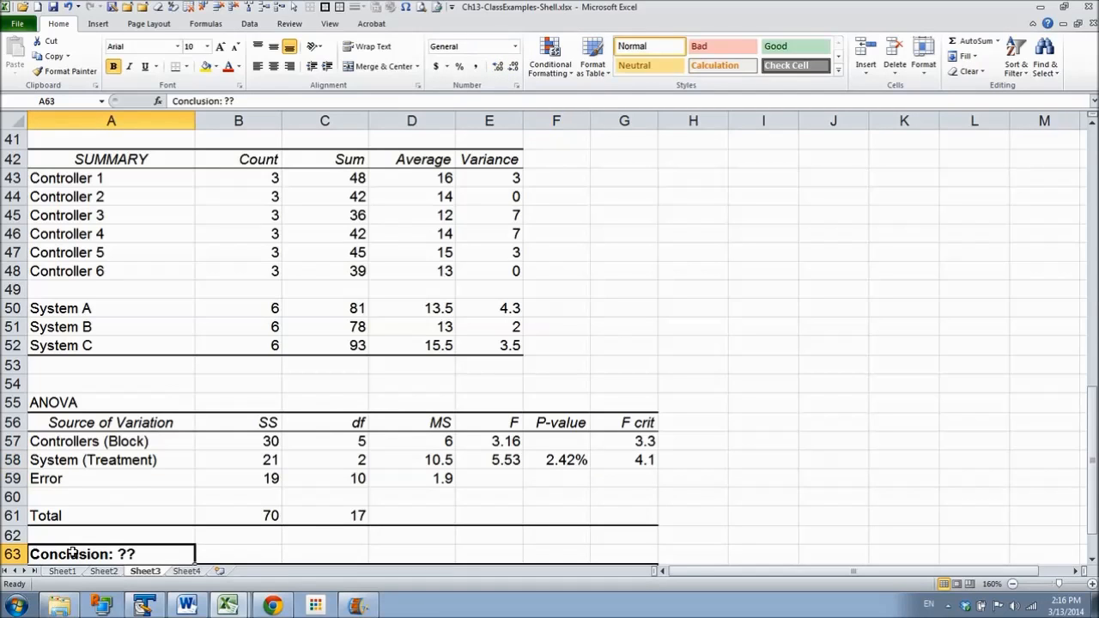
key("Down")
key("Down")
key("Down")
key("Down")
key("Down")
key("Down")
key("Up")
key("Up")
key("Up")
key("Up")
key("Up")
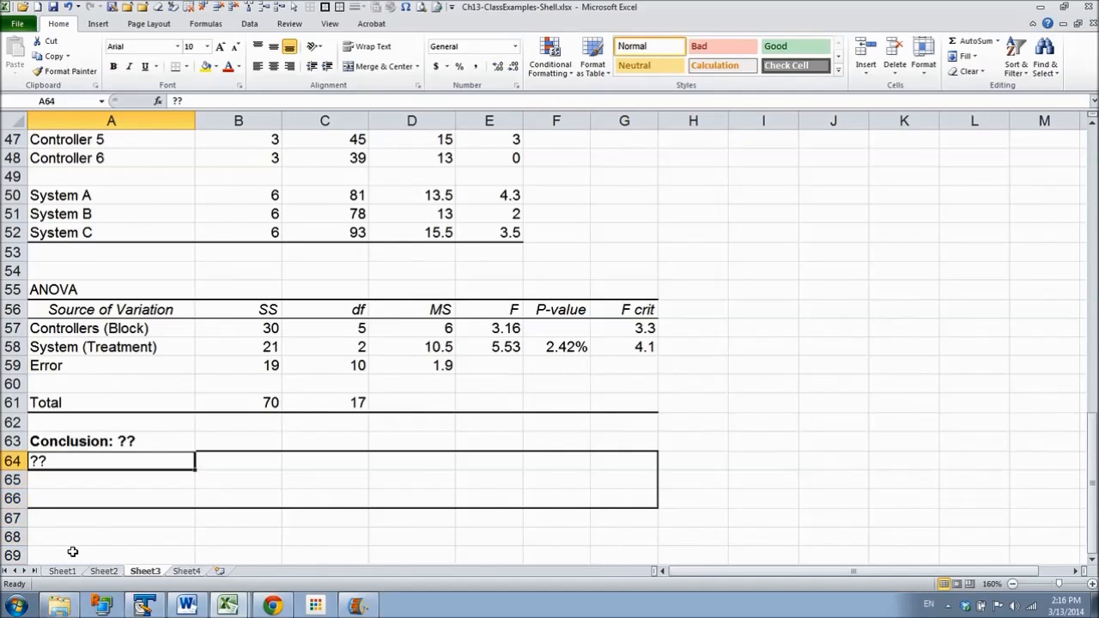
key("Up")
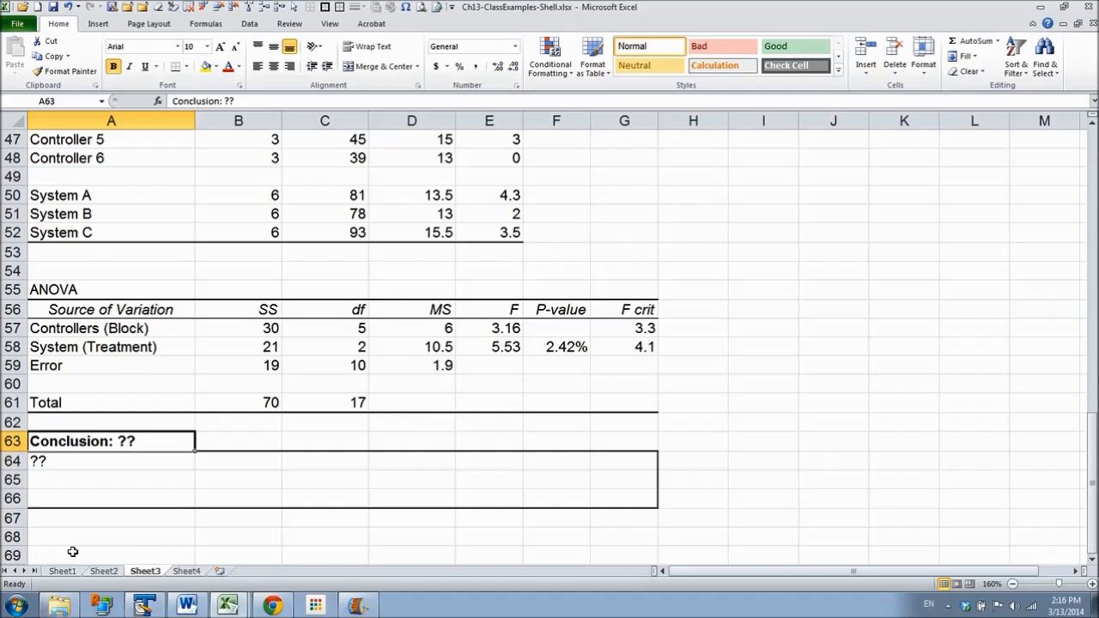
type("Conclusion: Since p-value < α, reject Ho.")
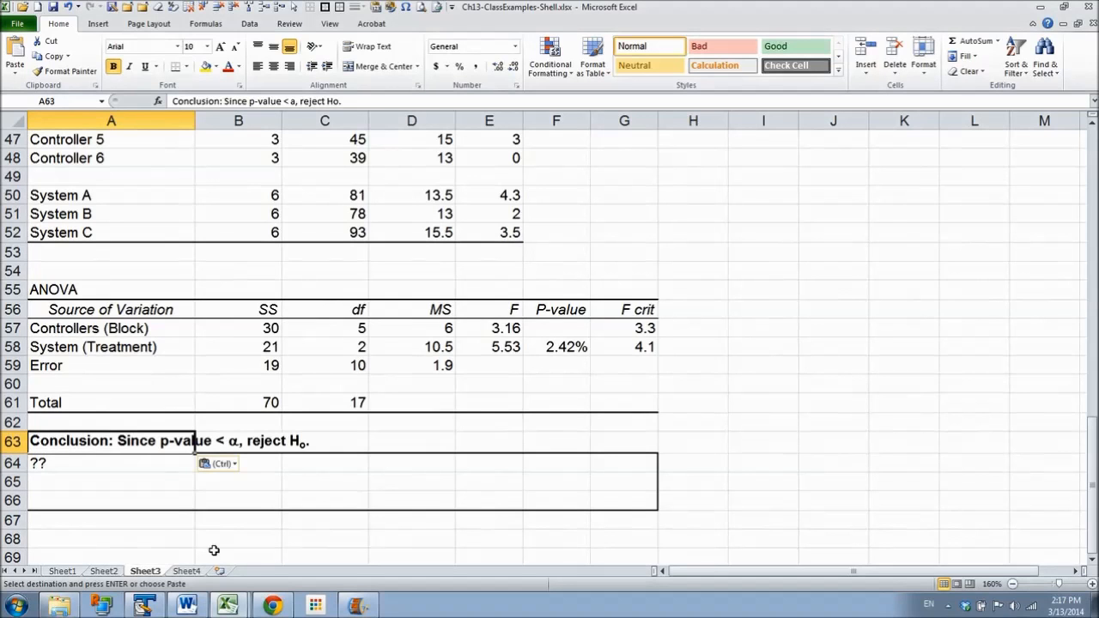
- Write in A64:A66 that evidence shows average stress scores are not all the same for the three workstation systems, adjusting for controllers, with 2.42% Type I error
key("Down")
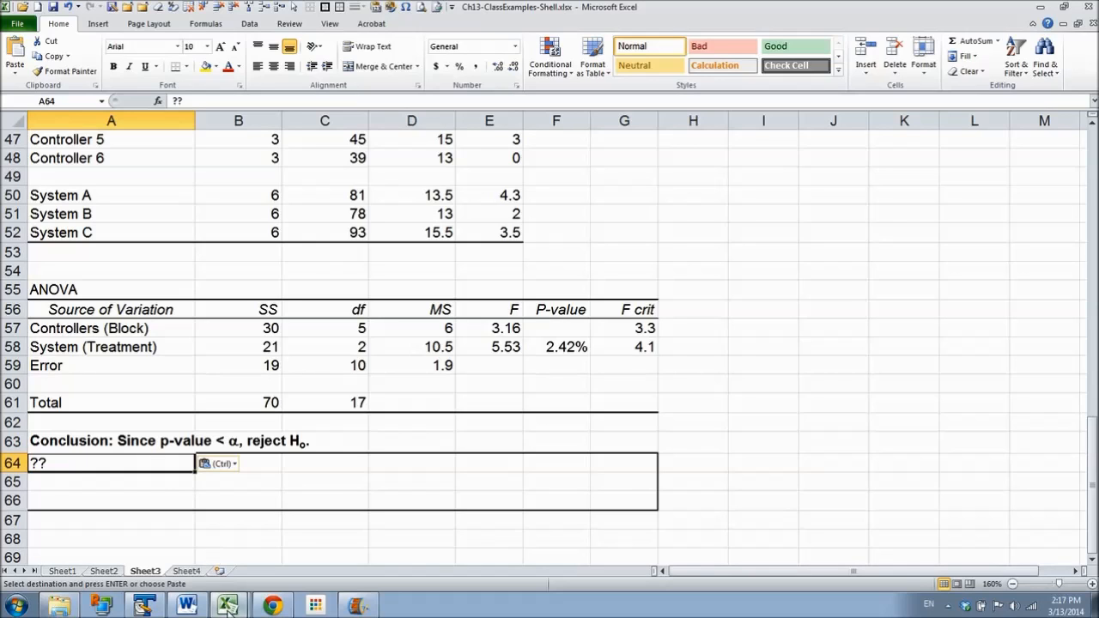
type("There is sufficient sample evidence to conclude that the average stress score is not all the same for the three controller workstation systems, after adjusting for differences due to controllers. The probability we are wrong (Type I error) is 2.42%.")
key("Down")
key("Down")
key("Down")
key("Down")
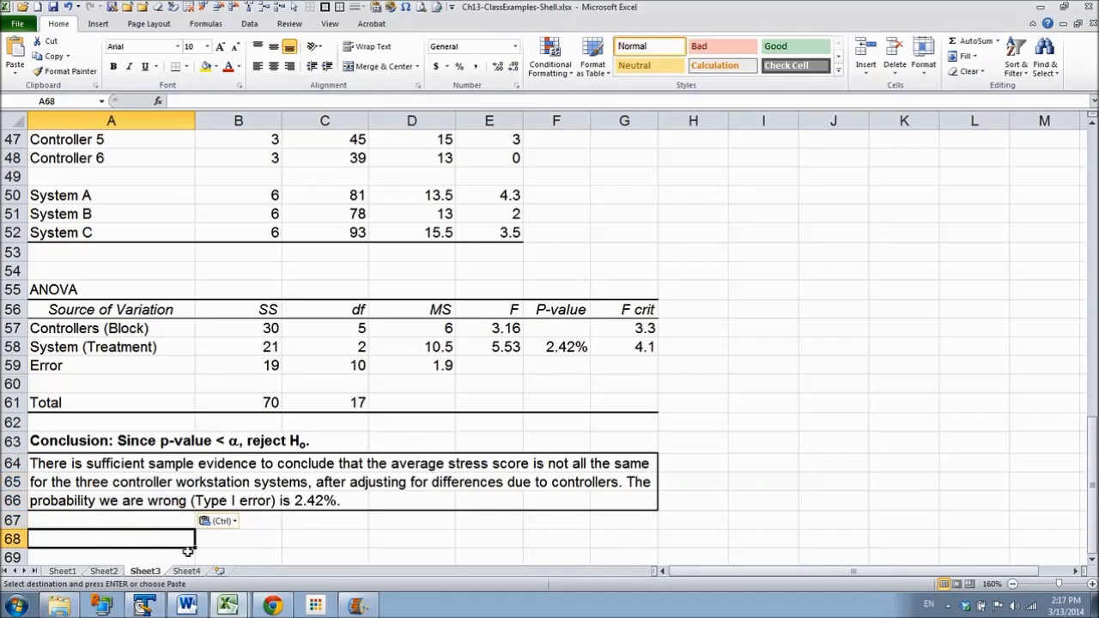